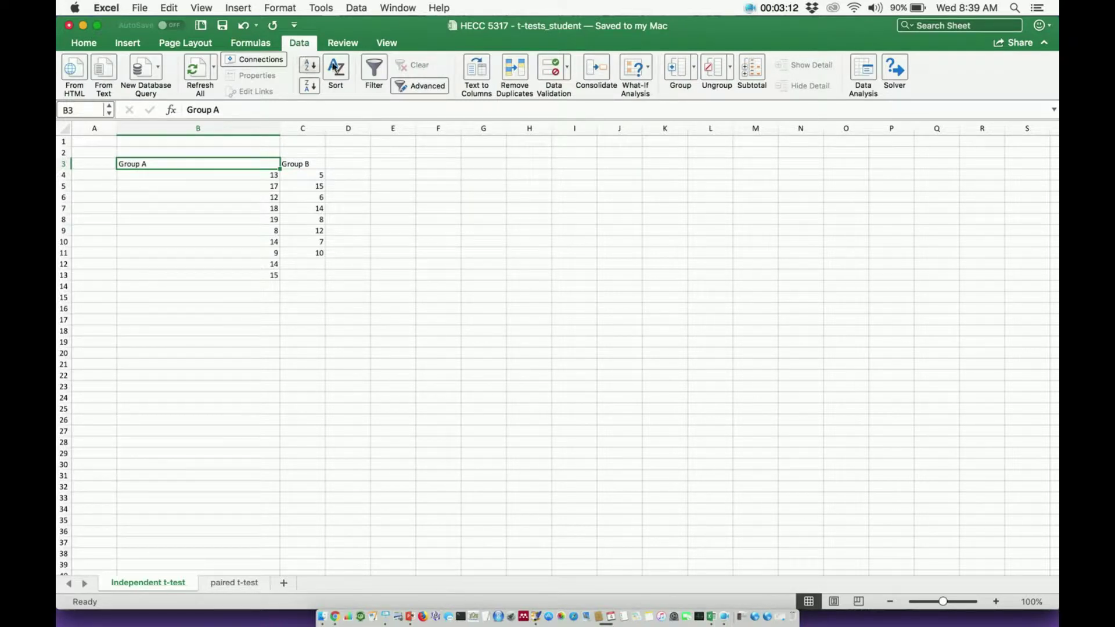
# Open the Data Analysis tools list and compare the equal- and unequal-variance t-test entries.
pyautogui.click(857, 59)
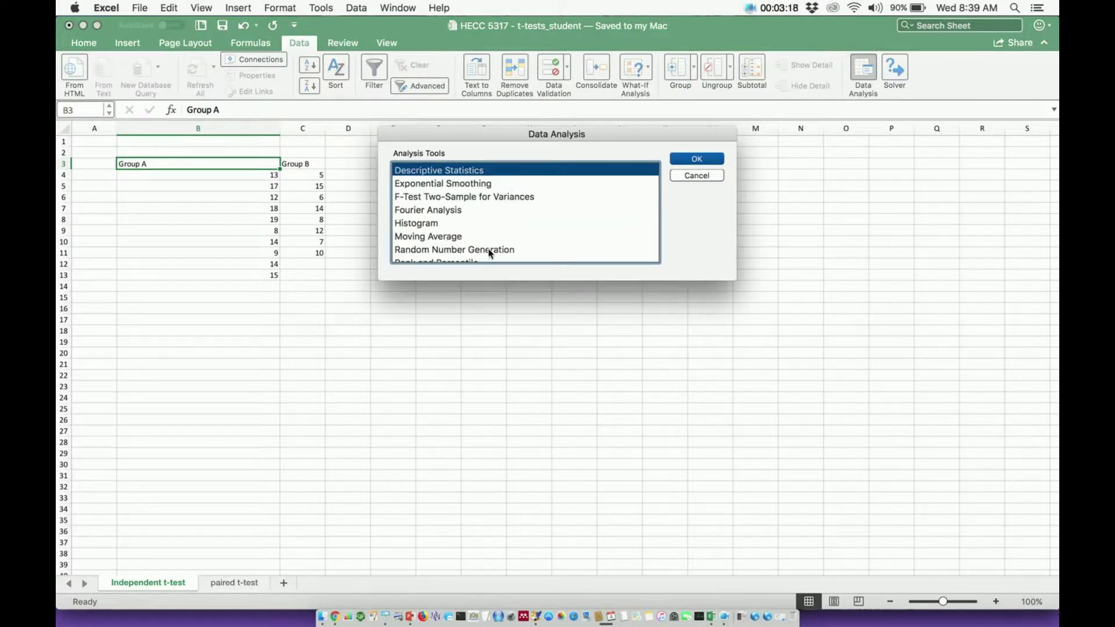
pyautogui.moveTo(489, 250); pyautogui.dragTo(489, 251)
pyautogui.press('Up')
pyautogui.press('Up')
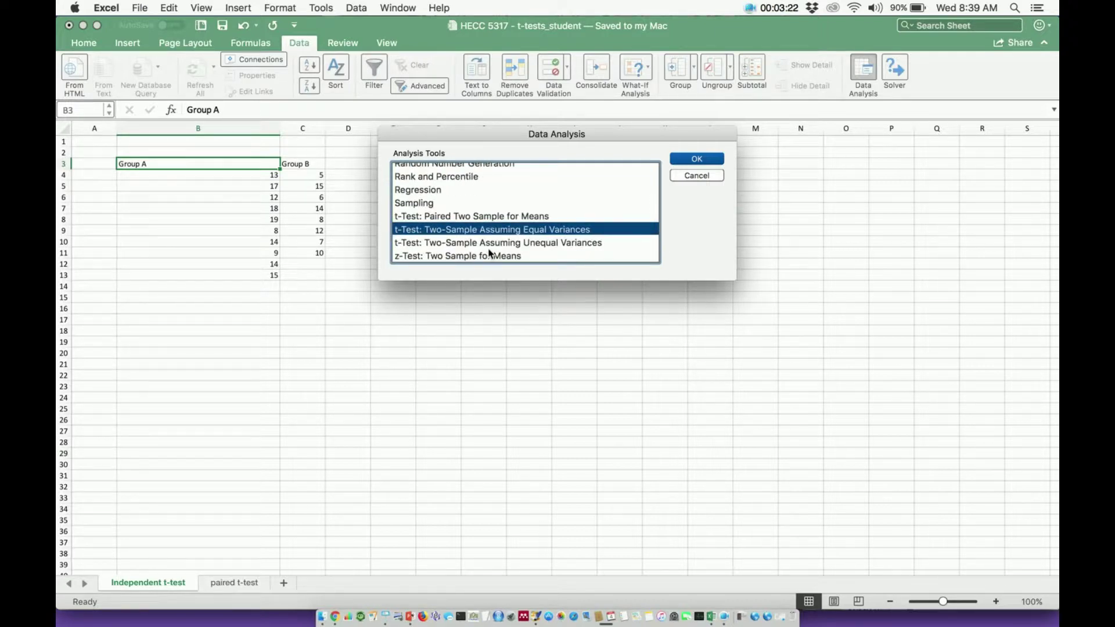
pyautogui.press('Down')
pyautogui.press('Up')
pyautogui.press('Down')
pyautogui.press('Up')
pyautogui.press('Down')
pyautogui.press('Up')
# Briefly pick the unequal-variances test, then settle on t-Test: Two-Sample Assuming Equal Variances.
pyautogui.click(527, 243)
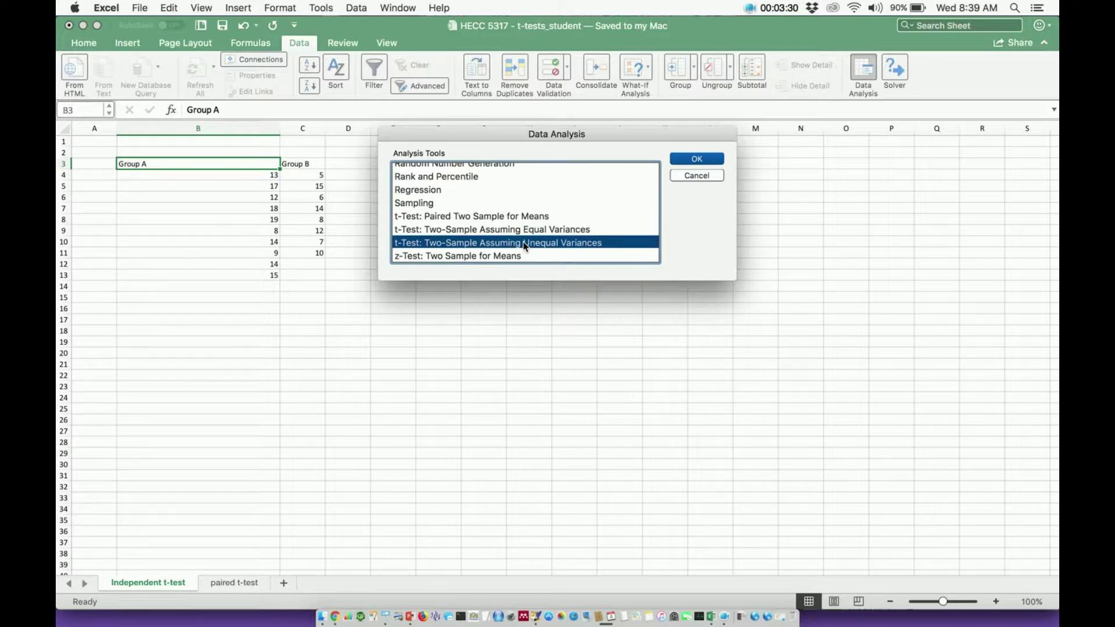
pyautogui.press('Up')
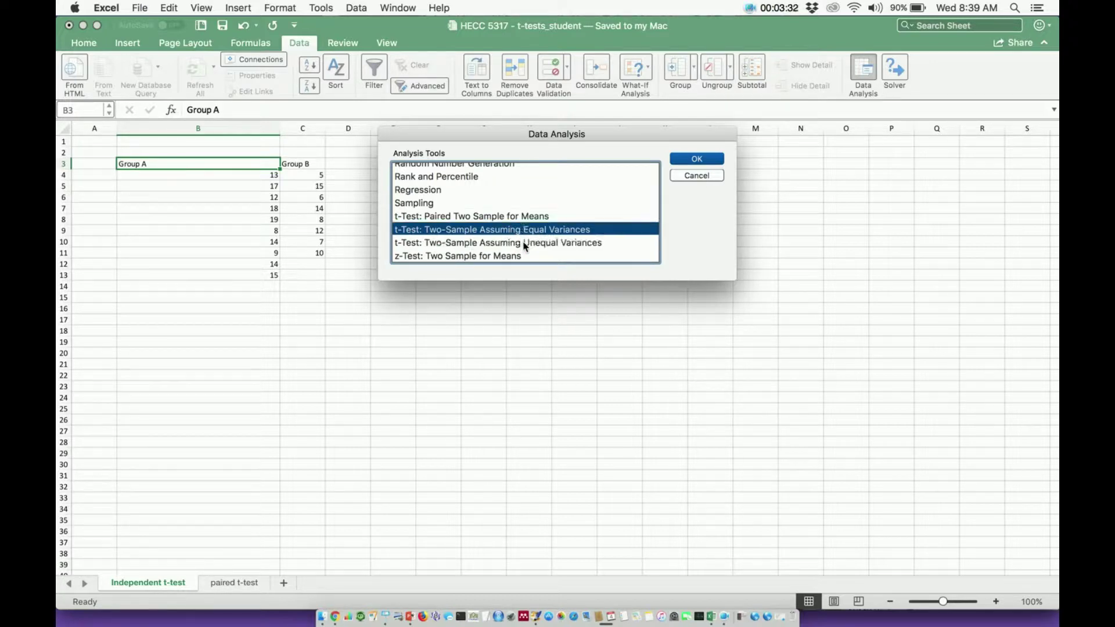
pyautogui.press('Down')
pyautogui.press('Up')
pyautogui.press('Down')
pyautogui.press('Up')
pyautogui.press('Down')
pyautogui.press('Up')
pyautogui.press('Down')
pyautogui.press('Up')
# In the equal-variances t-test dialog, set Variable 1 to B4:B13 and Variable 2 to C4:C11.
pyautogui.click(696, 159)
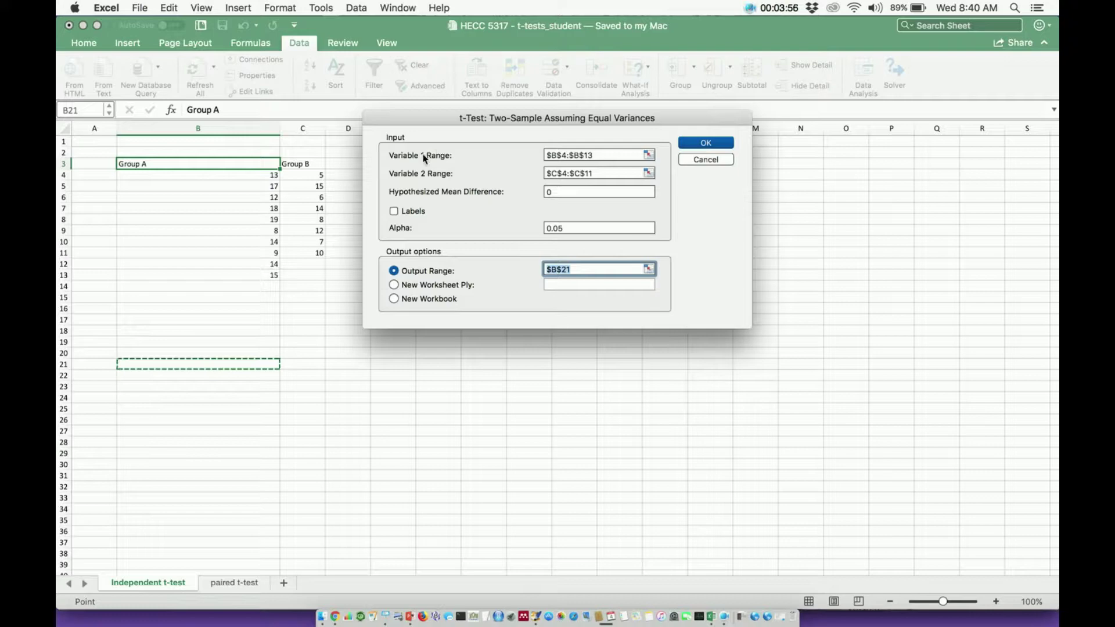
pyautogui.click(601, 155)
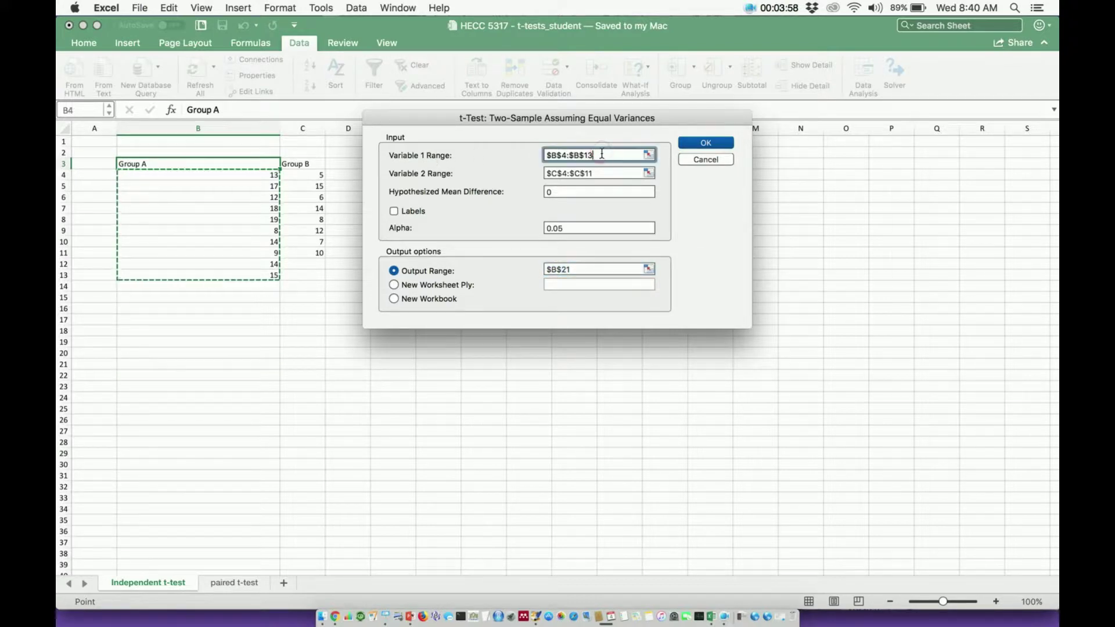
pyautogui.press('BackSpace')
pyautogui.press('BackSpace')
pyautogui.press('BackSpace')
pyautogui.press('BackSpace')
pyautogui.press('BackSpace')
pyautogui.press('BackSpace')
pyautogui.press('BackSpace')
pyautogui.press('BackSpace')
pyautogui.press('BackSpace')
pyautogui.press('BackSpace')
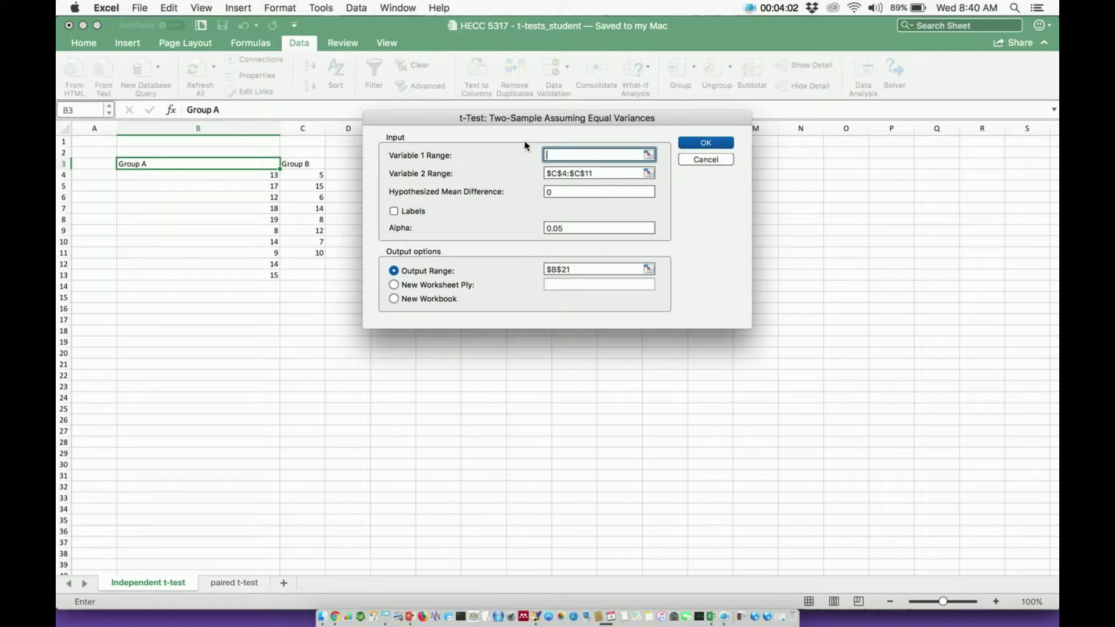
pyautogui.moveTo(266, 175); pyautogui.dragTo(261, 277)
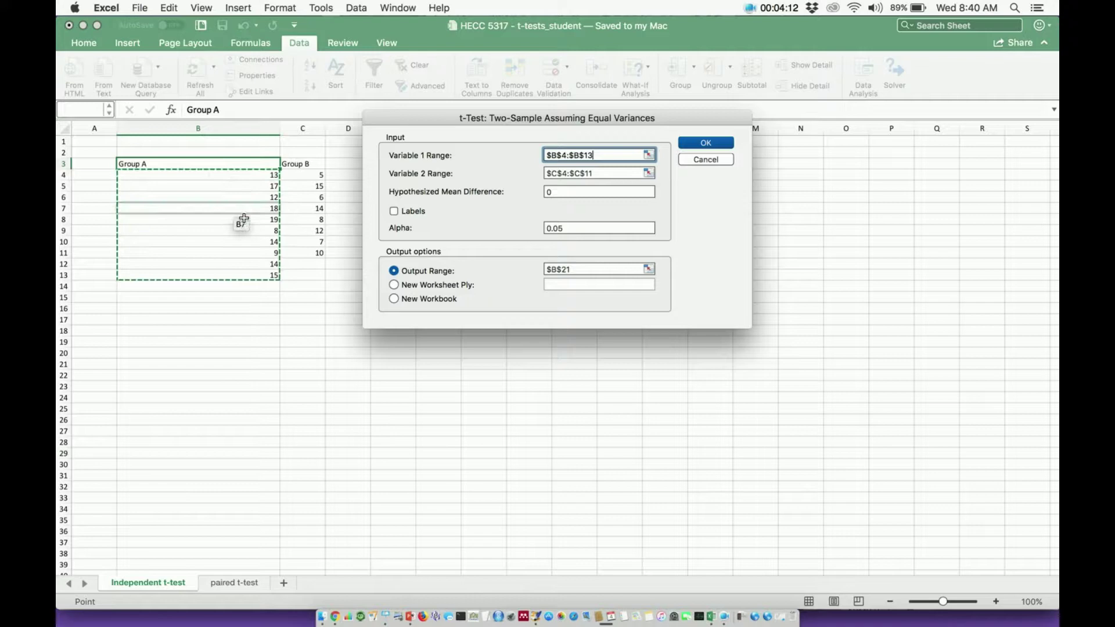
pyautogui.click(603, 173)
pyautogui.press('BackSpace')
pyautogui.press('BackSpace')
pyautogui.press('BackSpace')
pyautogui.press('BackSpace')
pyautogui.press('BackSpace')
pyautogui.press('BackSpace')
pyautogui.press('BackSpace')
pyautogui.press('BackSpace')
pyautogui.press('BackSpace')
pyautogui.press('BackSpace')
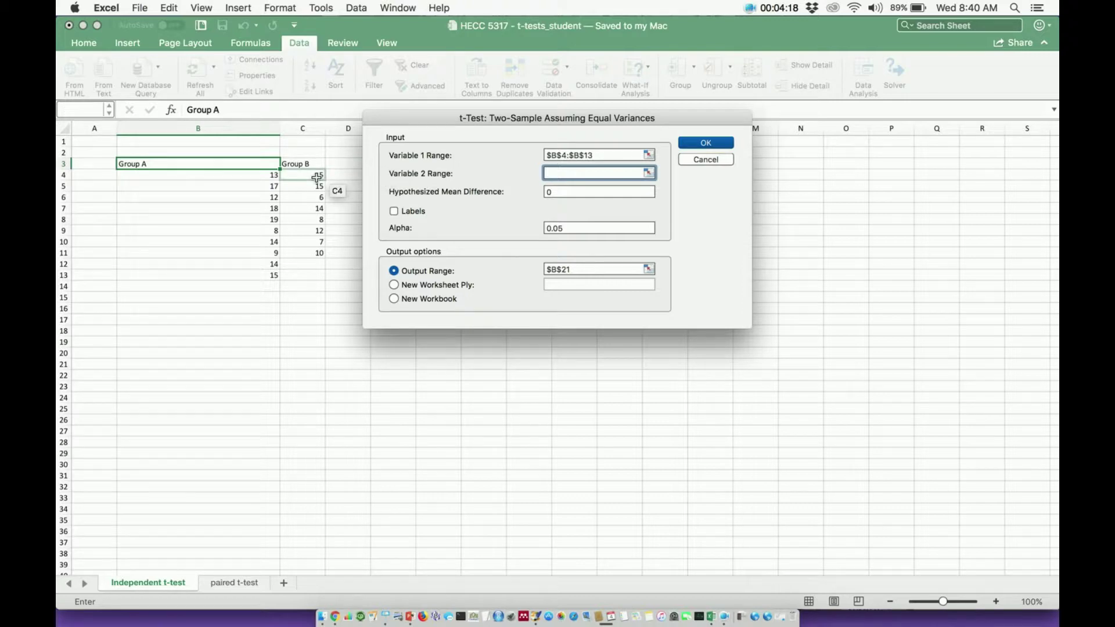
pyautogui.moveTo(304, 176); pyautogui.dragTo(306, 254)
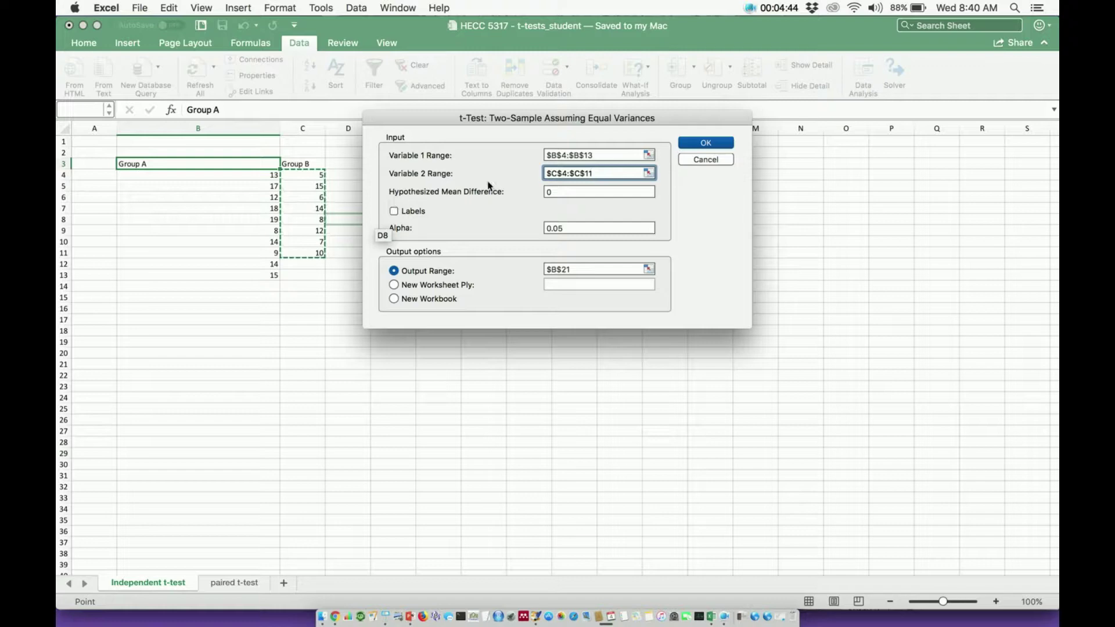
# Keep hypothesized mean difference at 0 and change the output range from B21 to B19.
pyautogui.click(562, 192)
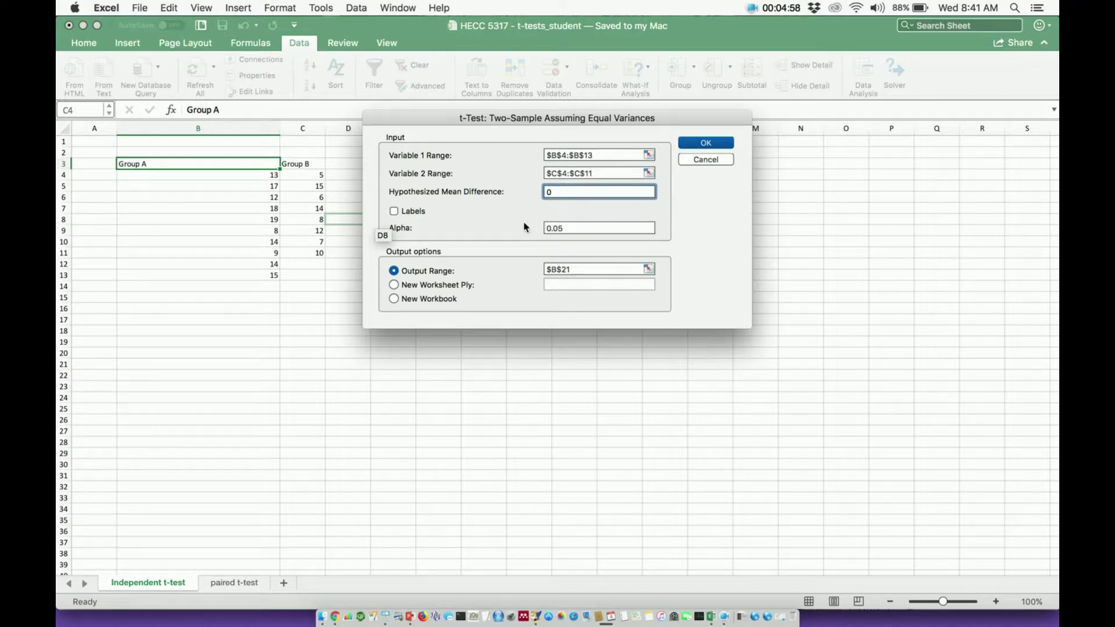
pyautogui.click(575, 269)
pyautogui.press('BackSpace')
pyautogui.press('BackSpace')
pyautogui.press('BackSpace')
pyautogui.press('BackSpace')
pyautogui.press('BackSpace')
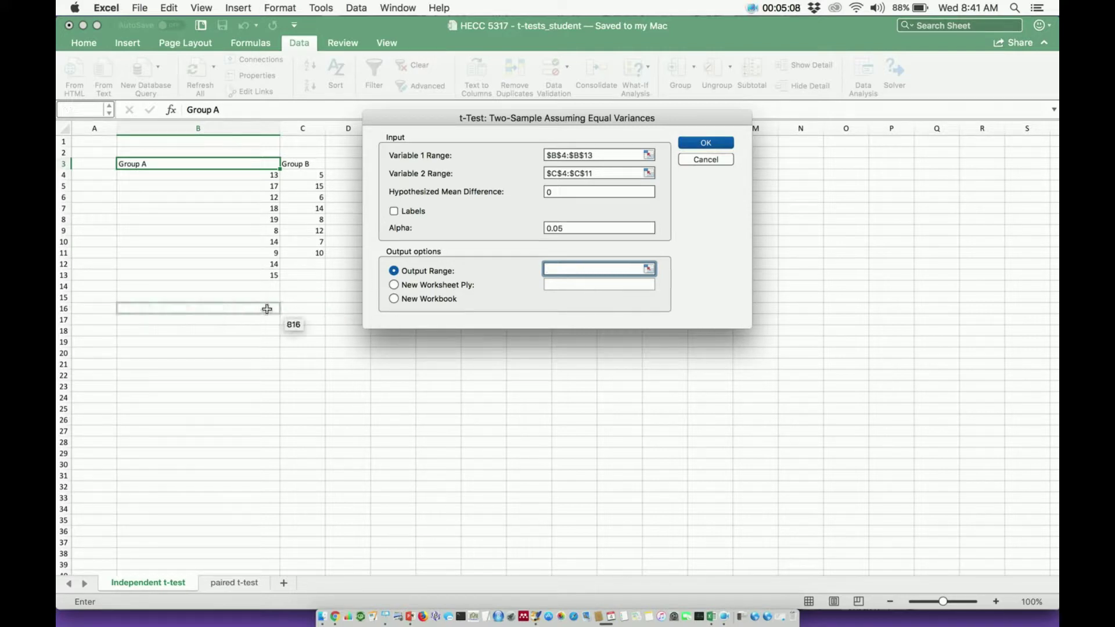
pyautogui.click(157, 340)
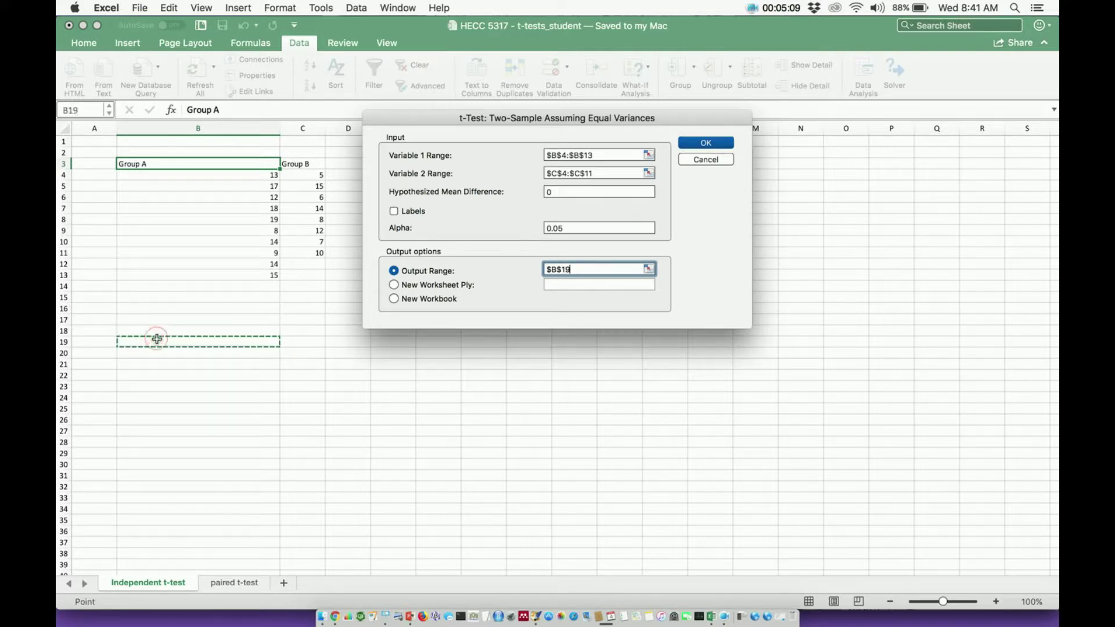
# Run the equal-variances t-test and bold the Mean (B22:D22) and Variance (B23:D23) rows.
pyautogui.click(706, 143)
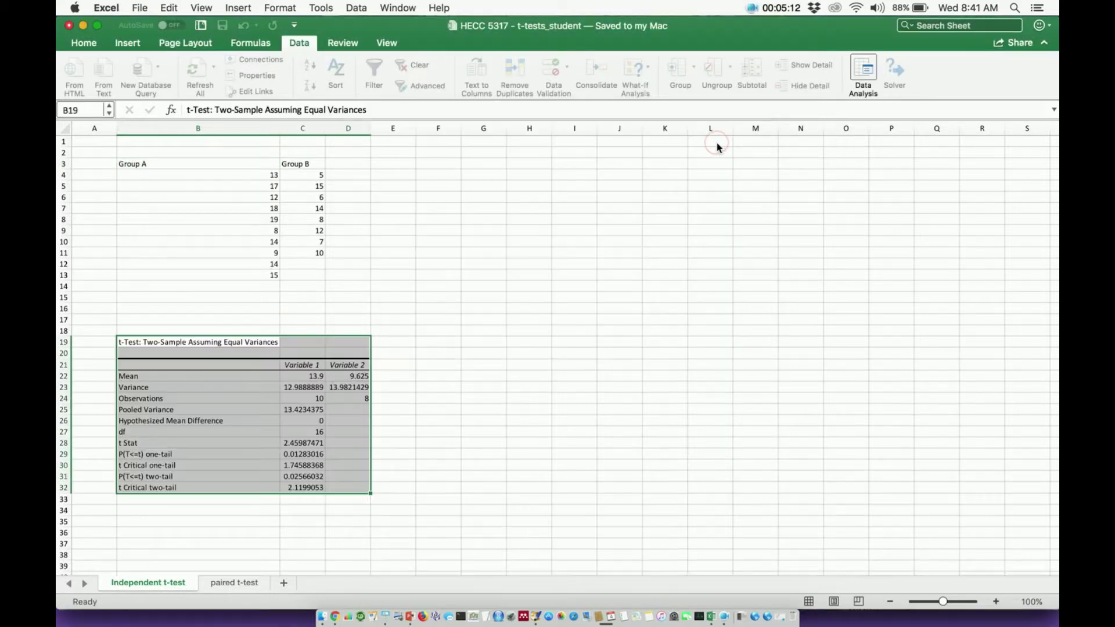
pyautogui.click(259, 330)
pyautogui.click(250, 377)
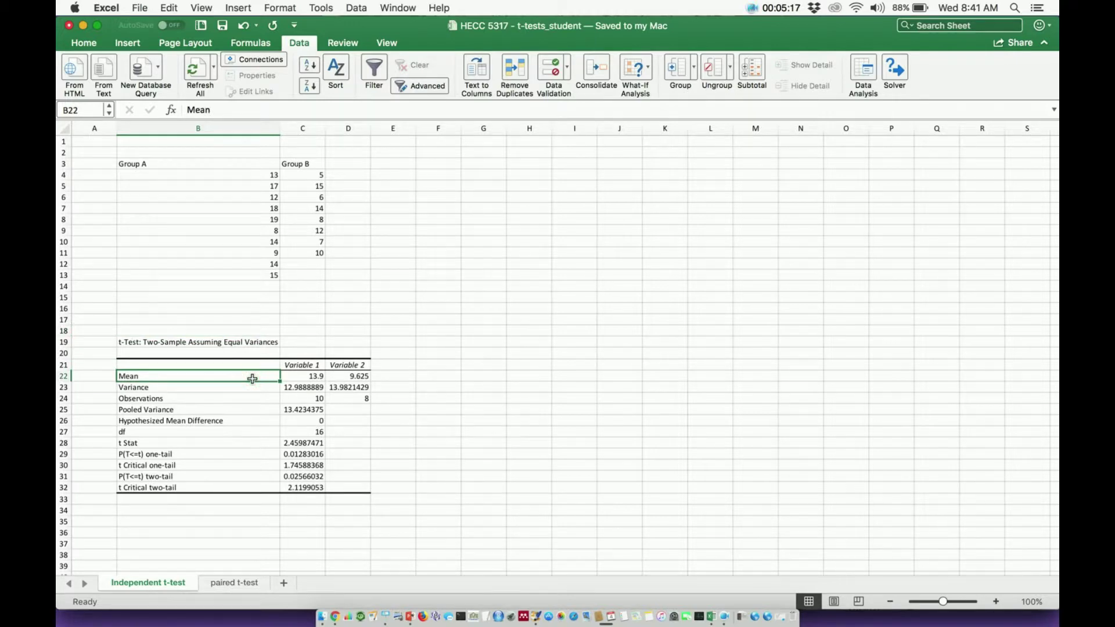
pyautogui.hotkey('shift', 'Right')
pyautogui.hotkey('shift', 'Right')
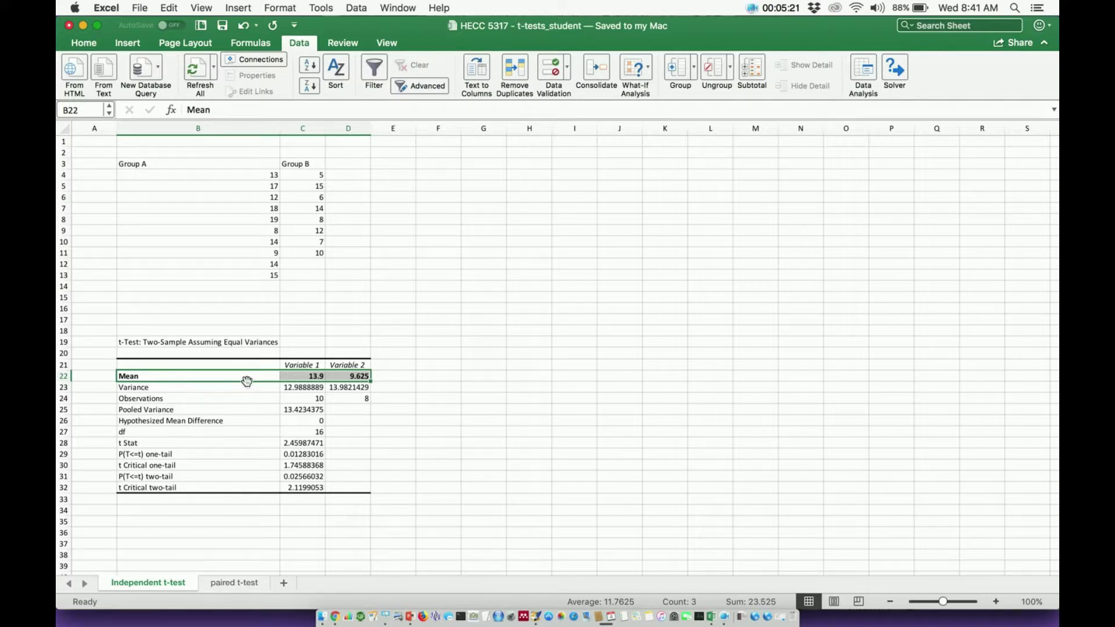
pyautogui.click(241, 388)
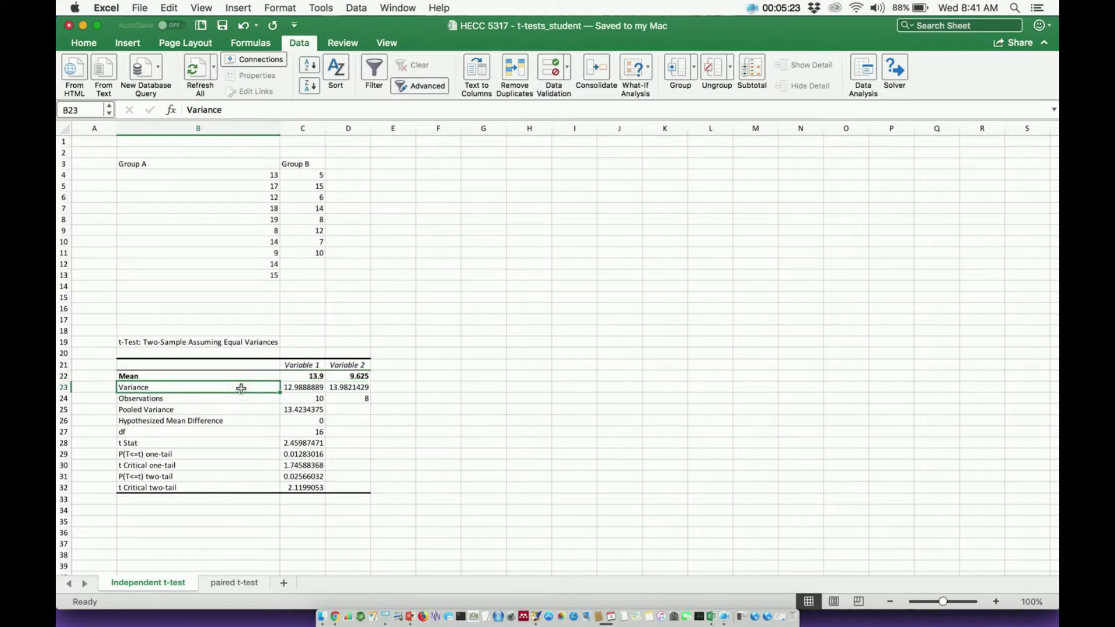
pyautogui.hotkey('shift', 'Right')
pyautogui.hotkey('shift', 'Right')
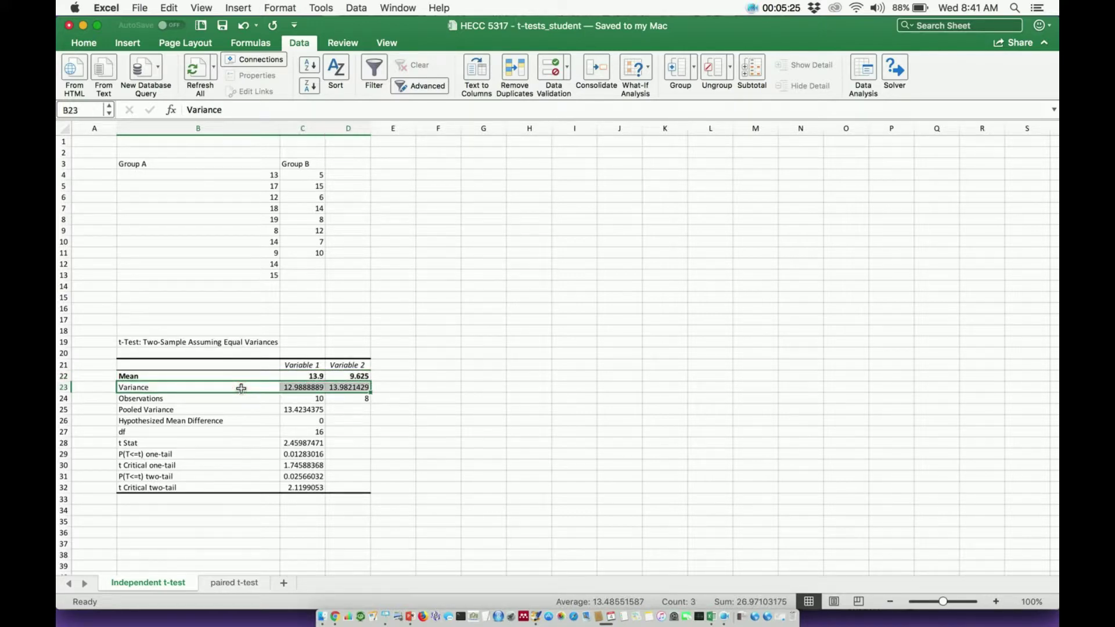
pyautogui.press('super+b')
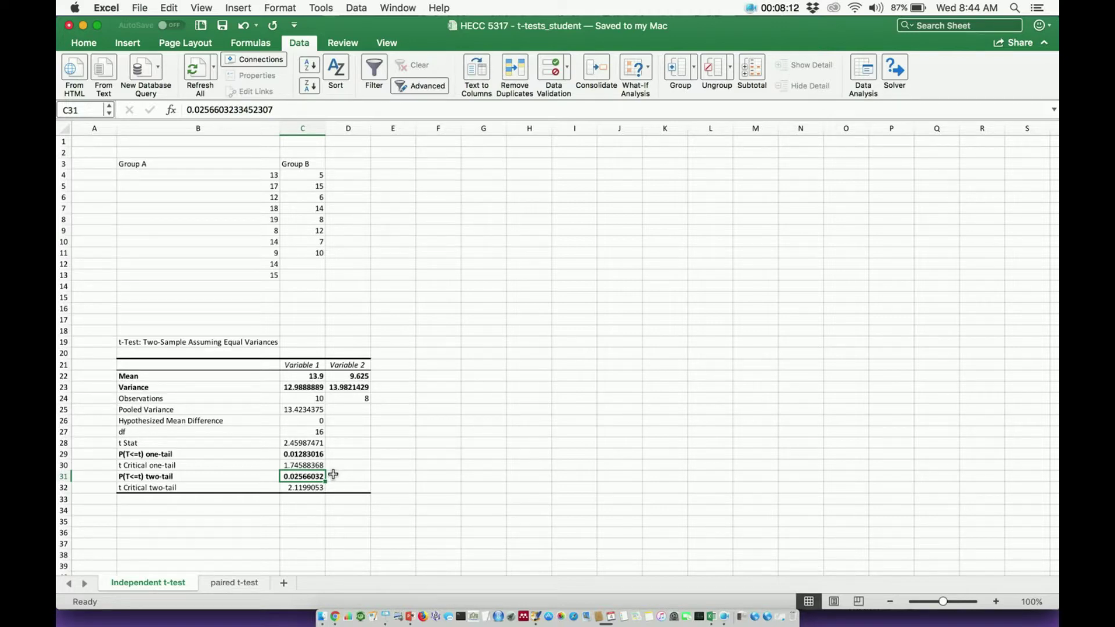
pyautogui.press('Up')
pyautogui.press('Up')
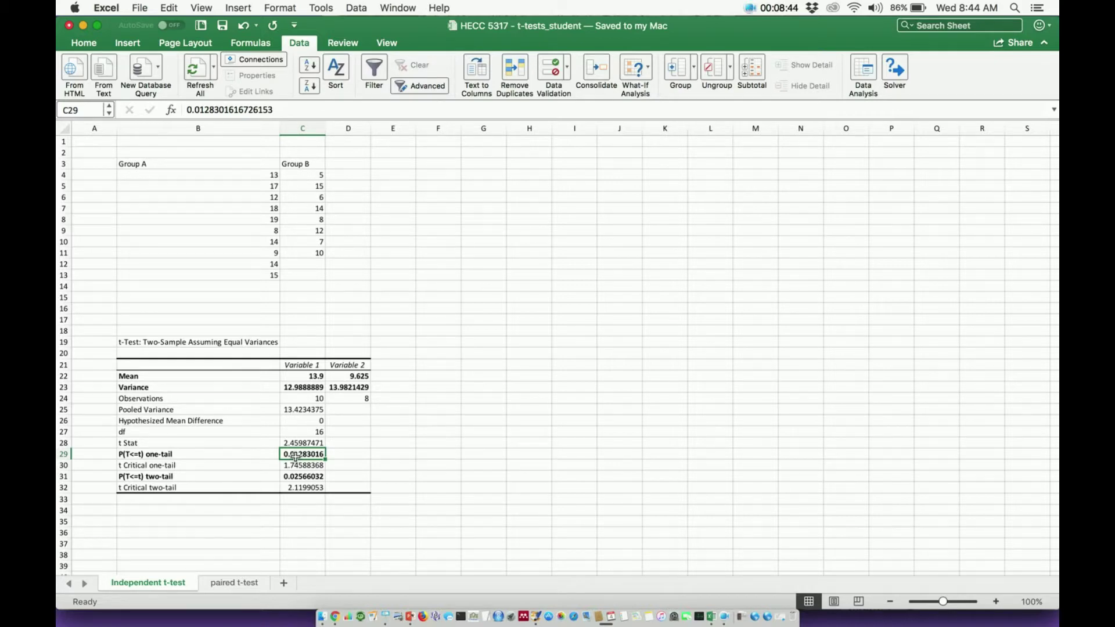
pyautogui.press('Down')
pyautogui.press('Down')
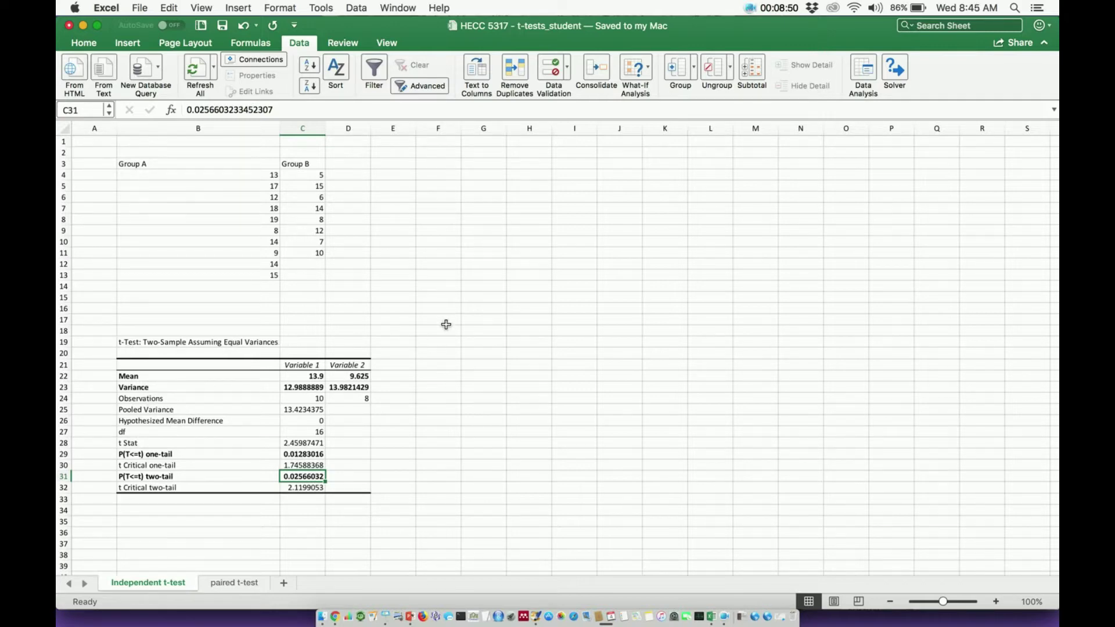
# From Data Analysis, choose the t-Test: Two-Sample Assuming Unequal Variances.
pyautogui.click(473, 340)
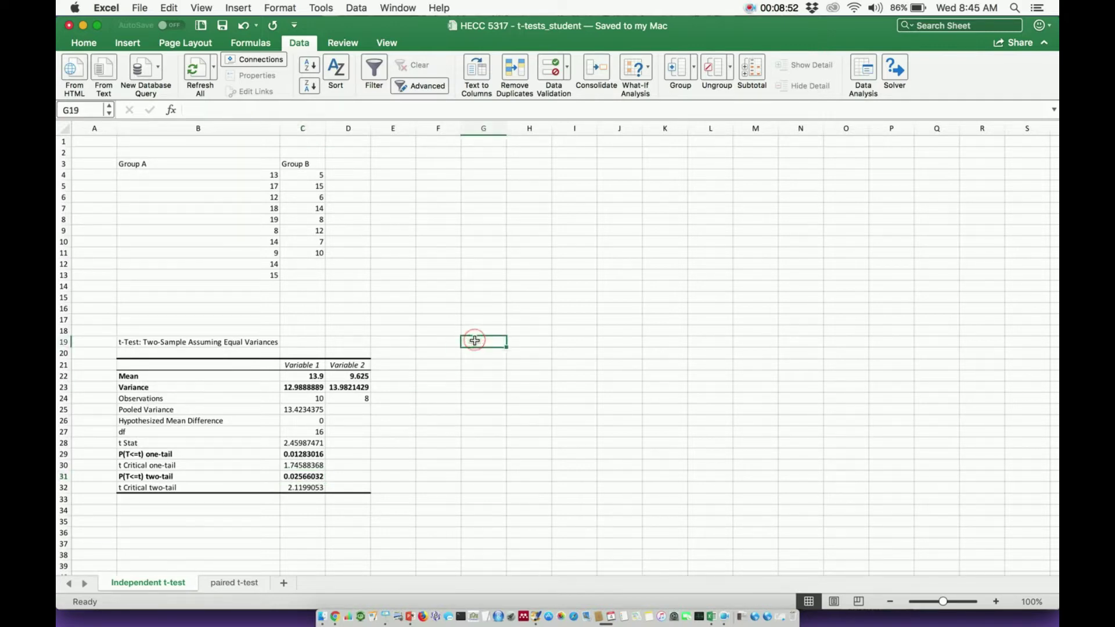
pyautogui.click(870, 69)
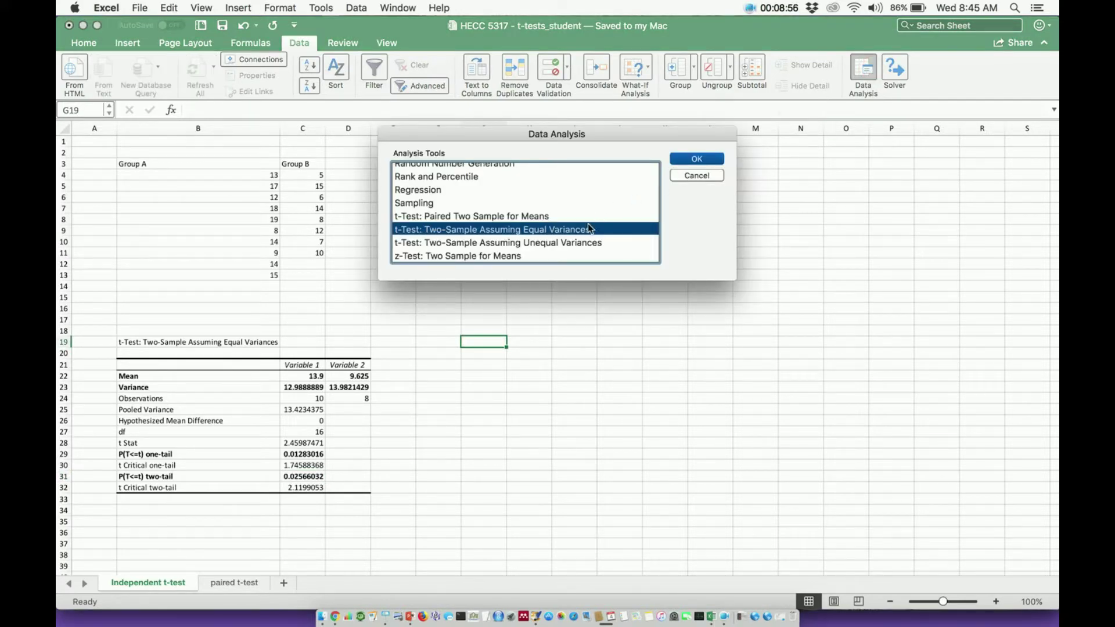
pyautogui.click(584, 243)
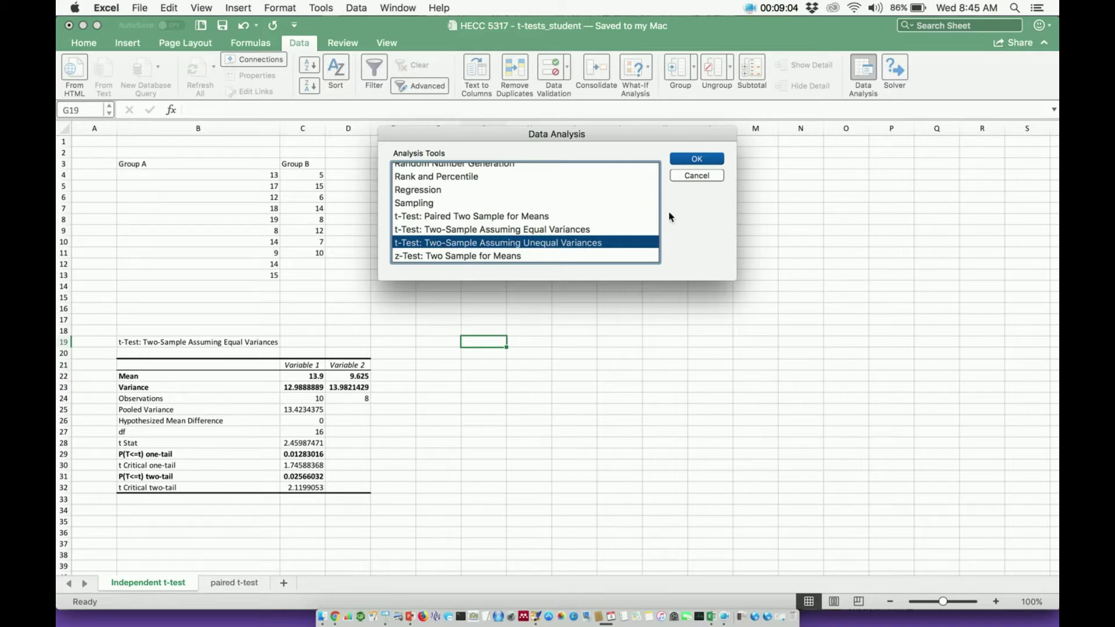
pyautogui.click(699, 159)
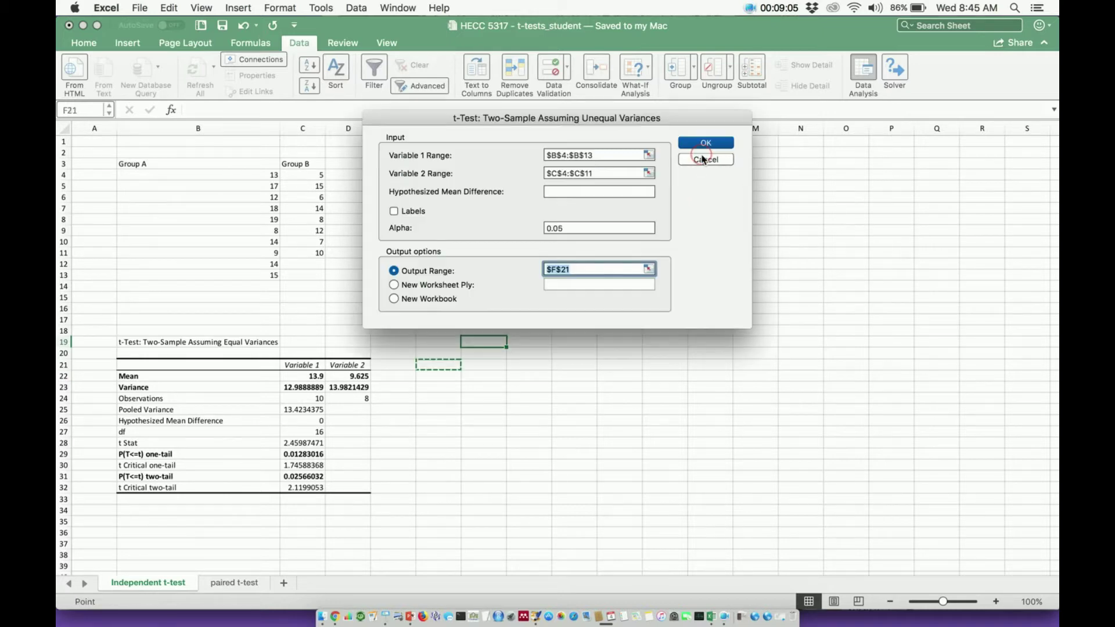
# Set the unequal-variances ranges to B4:B13 for Group A and C4:C11 for Group B.
pyautogui.click(603, 156)
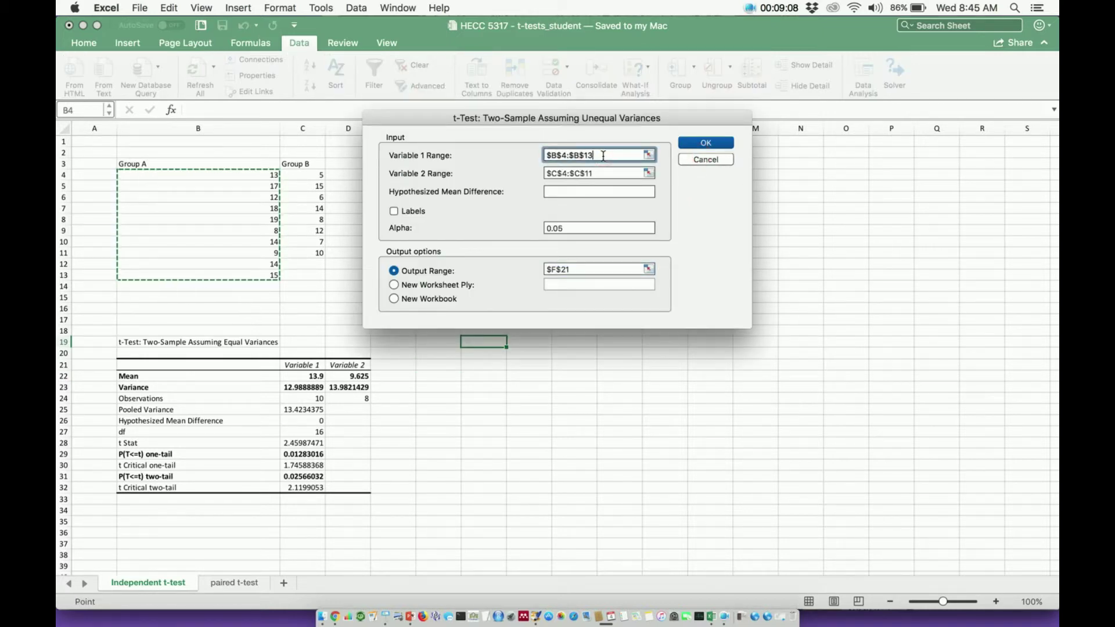
pyautogui.press('BackSpace')
pyautogui.press('BackSpace')
pyautogui.press('BackSpace')
pyautogui.press('BackSpace')
pyautogui.press('BackSpace')
pyautogui.press('BackSpace')
pyautogui.press('BackSpace')
pyautogui.press('BackSpace')
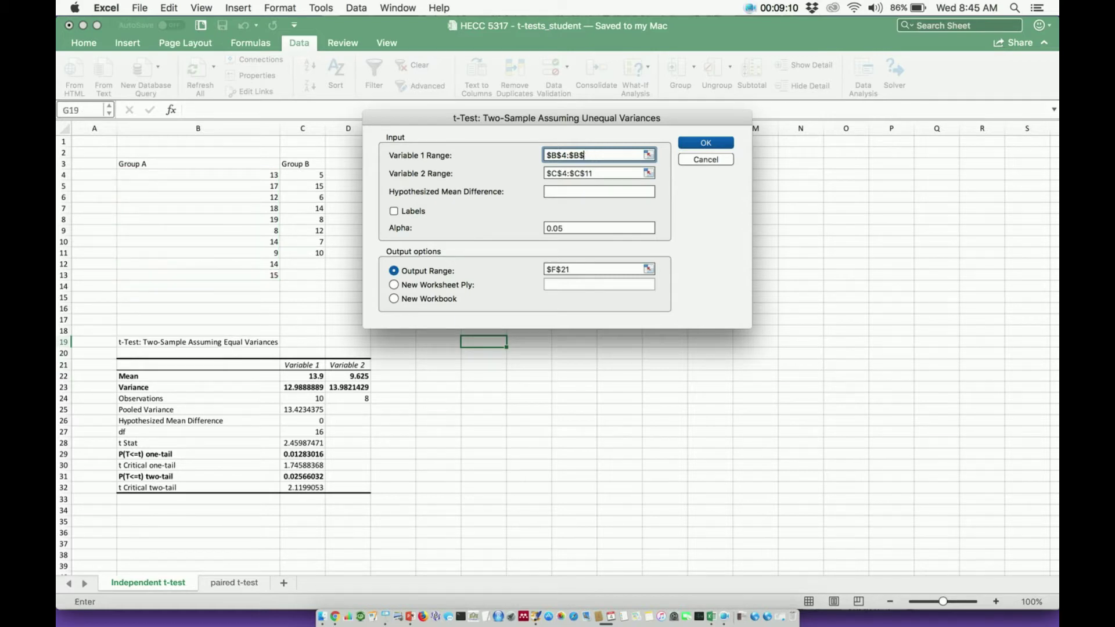
pyautogui.press('BackSpace')
pyautogui.press('BackSpace')
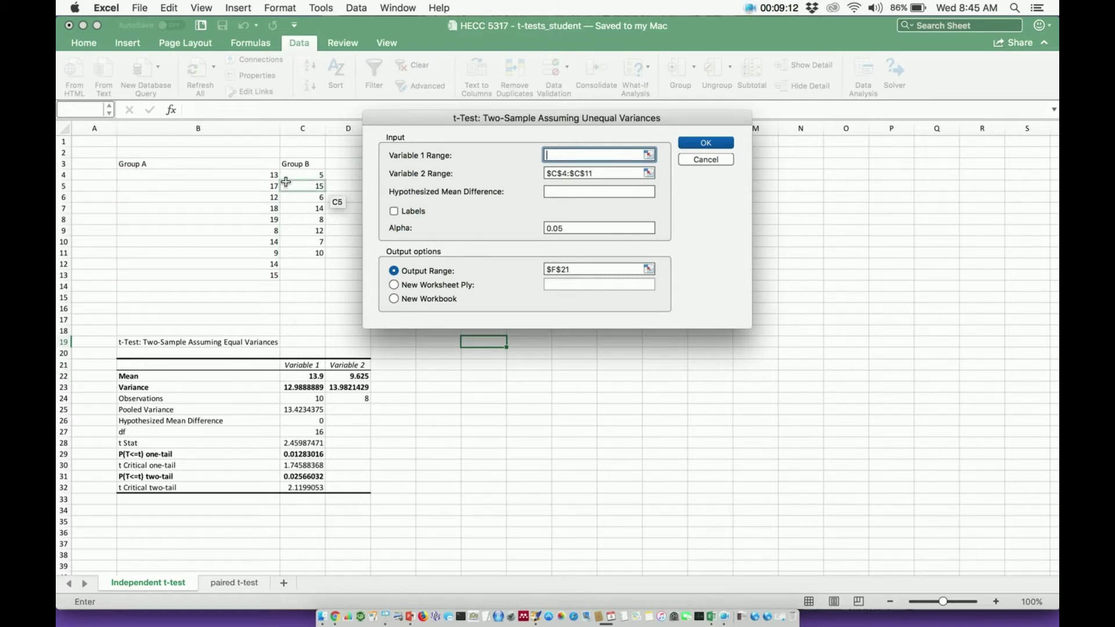
pyautogui.click(269, 176)
pyautogui.moveTo(269, 175); pyautogui.dragTo(297, 267)
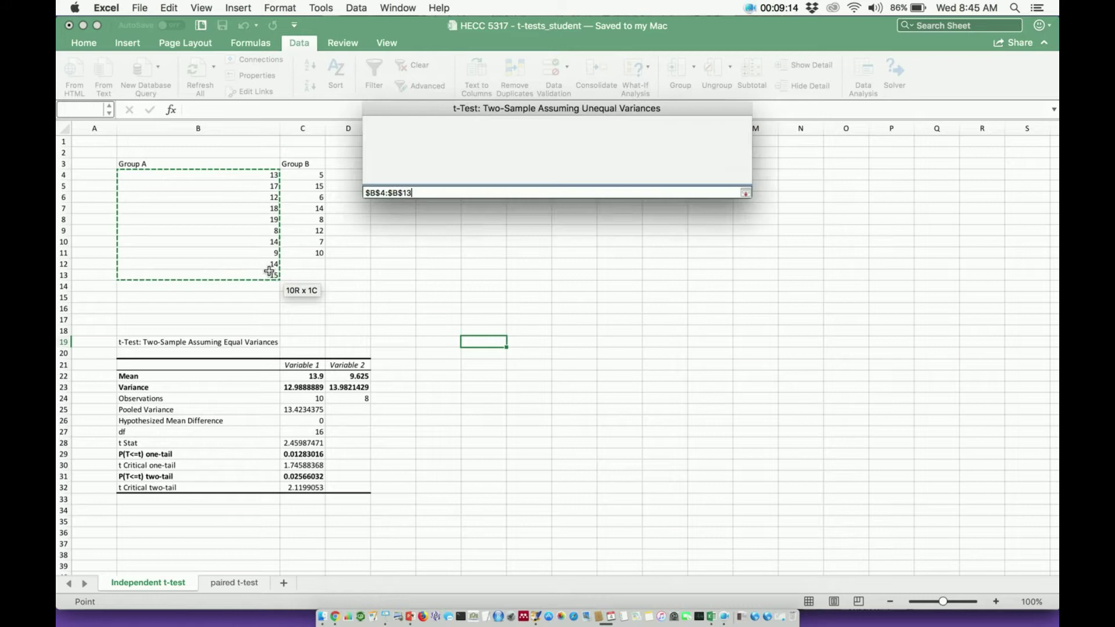
pyautogui.moveTo(617, 177); pyautogui.dragTo(473, 177)
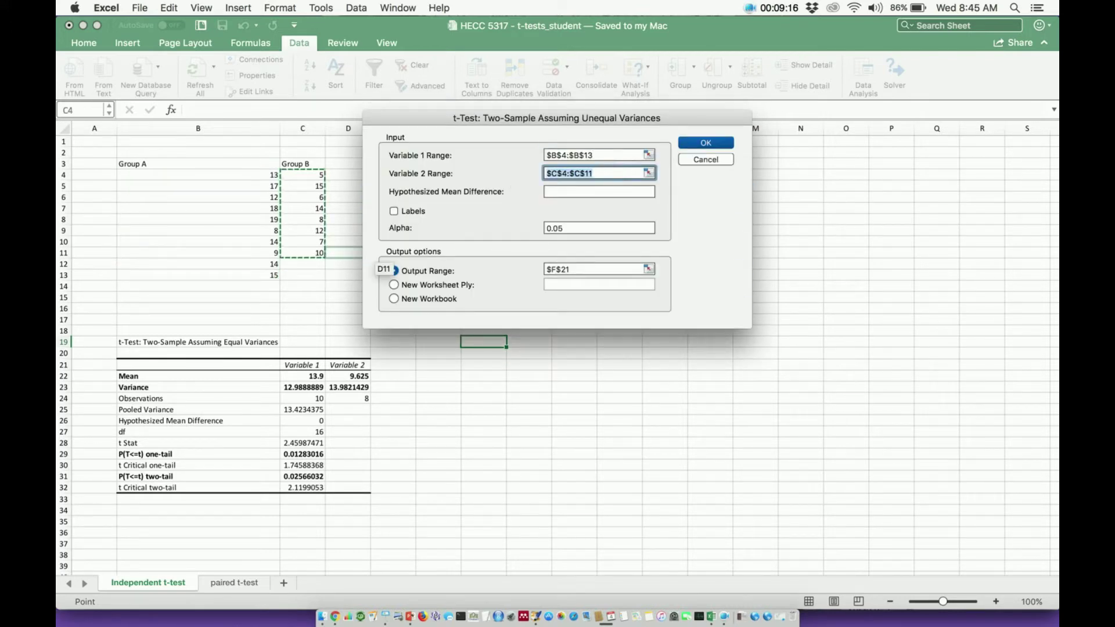
pyautogui.press('BackSpace')
pyautogui.moveTo(319, 176); pyautogui.dragTo(319, 254)
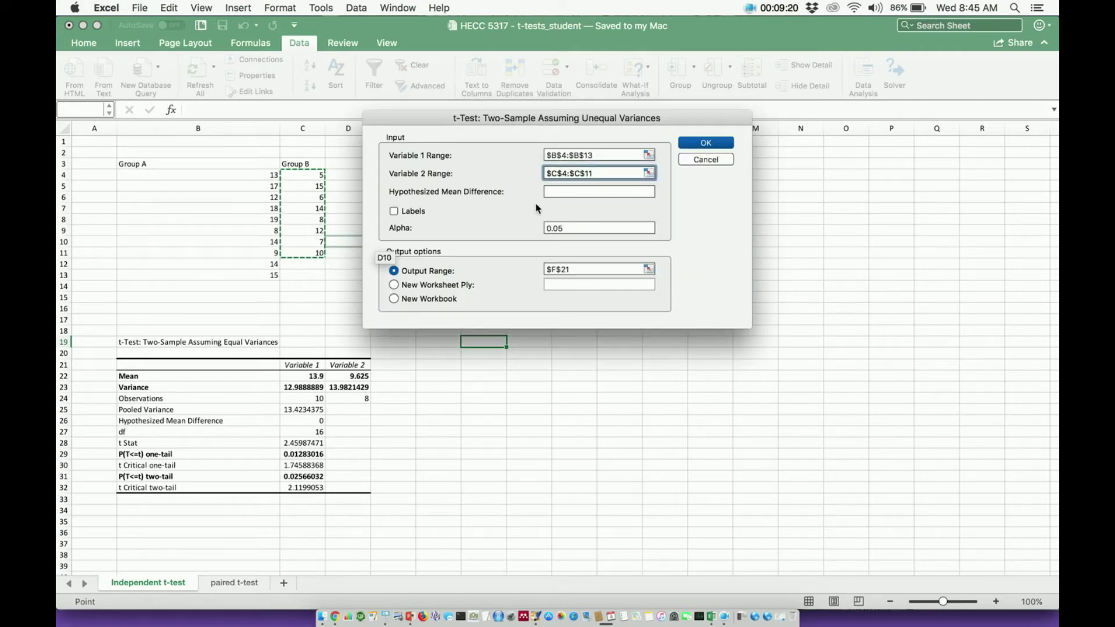
# Set hypothesized mean difference to 0 and output range to G19 instead of F21.
pyautogui.click(558, 192)
pyautogui.write('0')
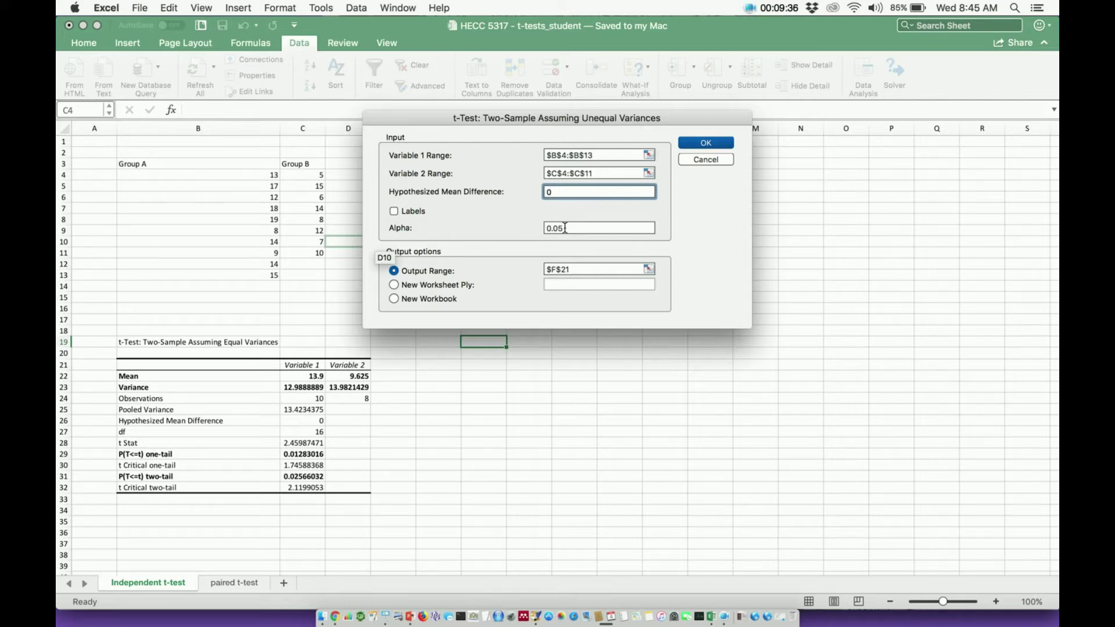
pyautogui.click(575, 269)
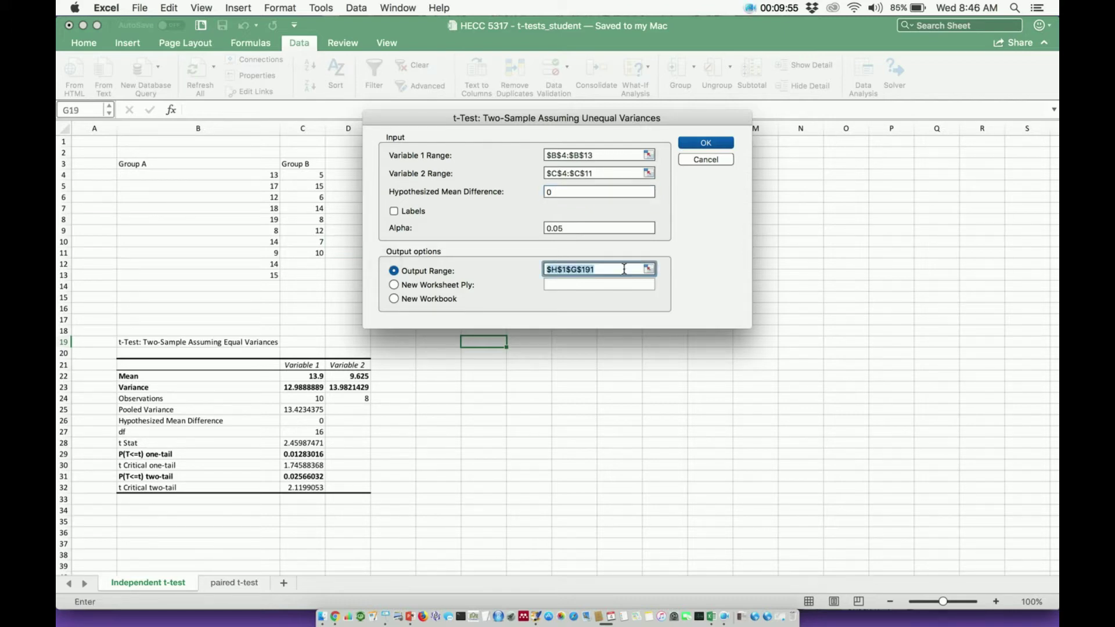
pyautogui.press('BackSpace')
pyautogui.click(490, 343)
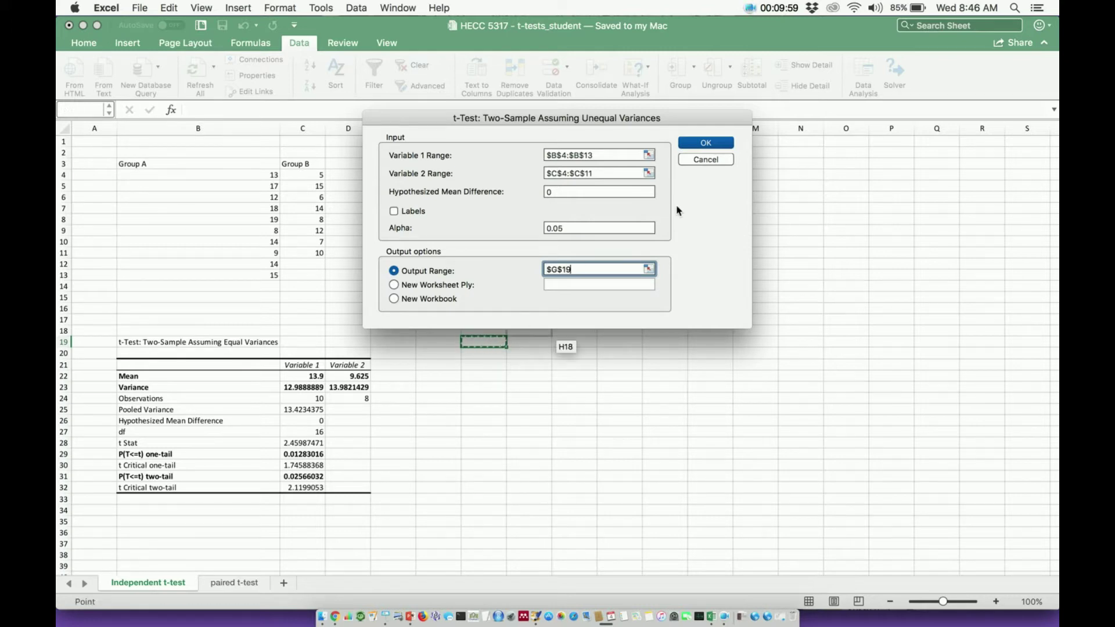
# Run the unequal-variances t-test and bold its Mean and Variance rows (G22:I23).
pyautogui.click(720, 142)
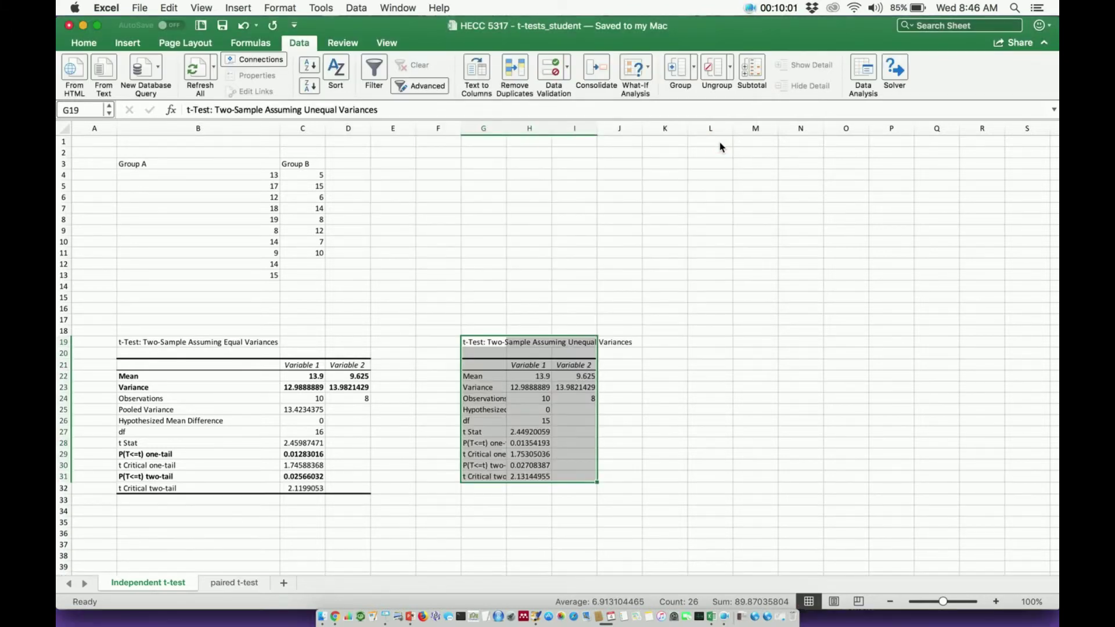
pyautogui.click(589, 260)
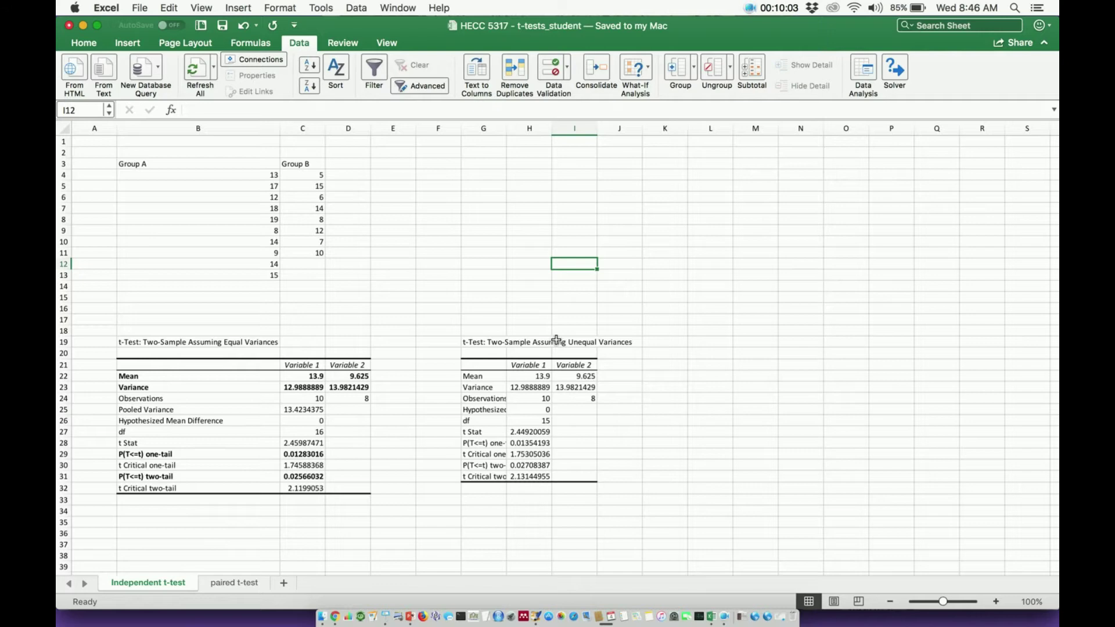
pyautogui.click(482, 375)
pyautogui.hotkey('shift', 'Right')
pyautogui.hotkey('shift', 'Right')
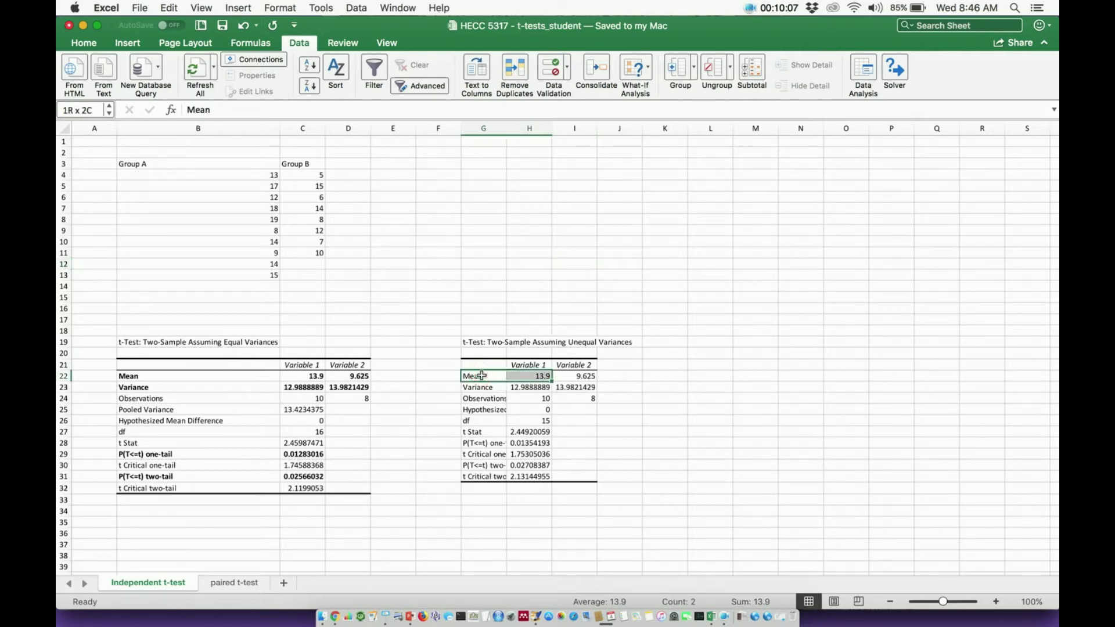
pyautogui.hotkey('shift', 'Down')
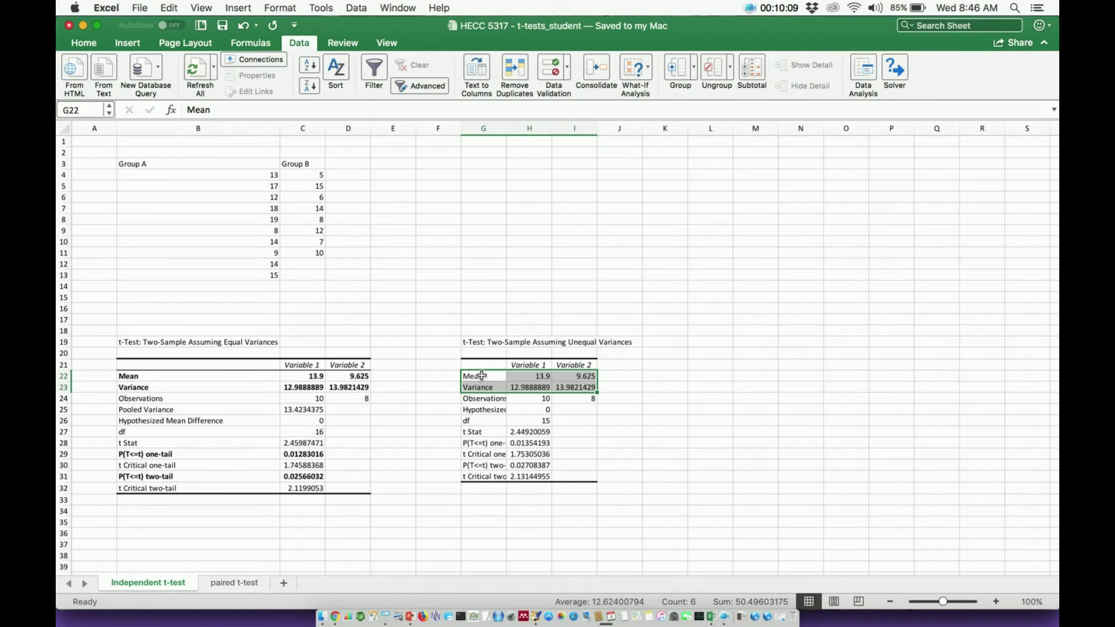
pyautogui.press('super+b')
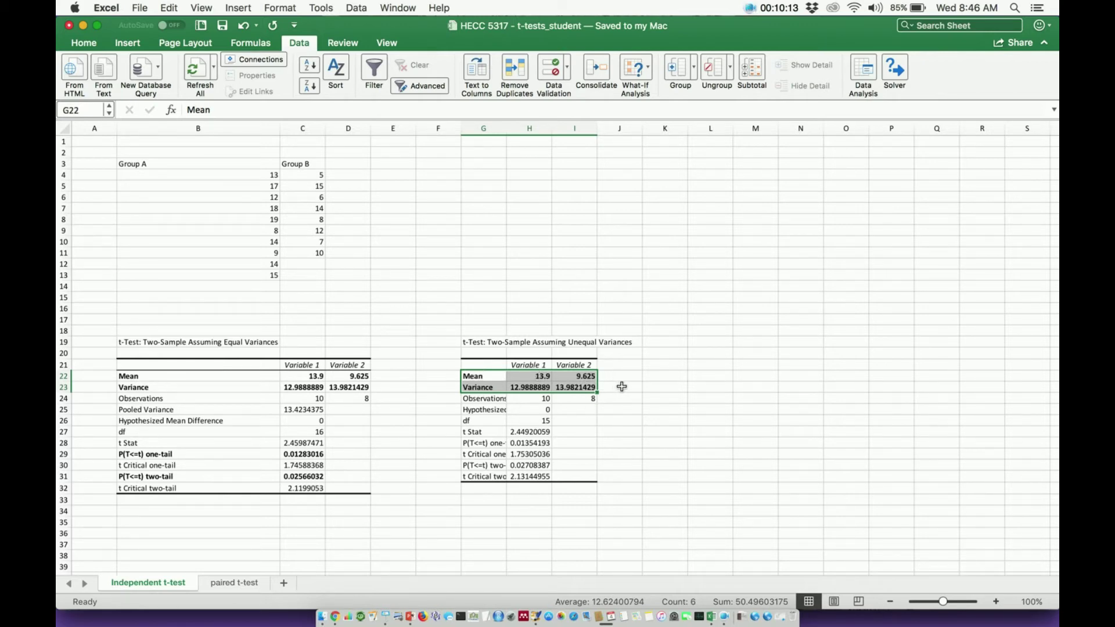
# Move the active cell to the one-tail probability label in G28.
pyautogui.click(525, 390)
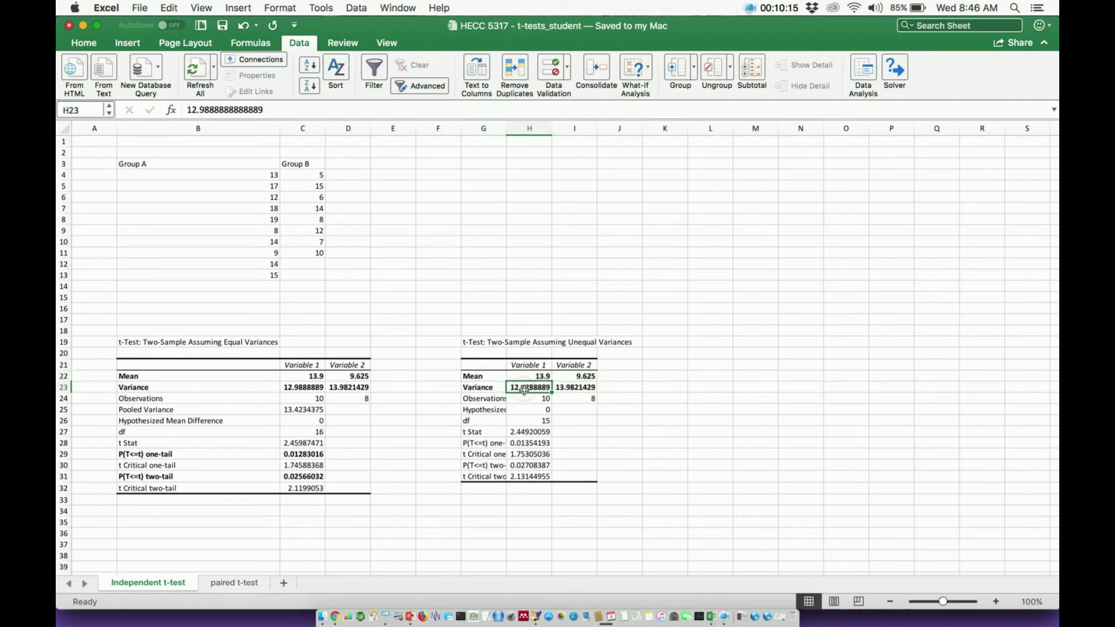
pyautogui.press('Right')
pyautogui.press('Down')
pyautogui.press('Down')
pyautogui.press('Down')
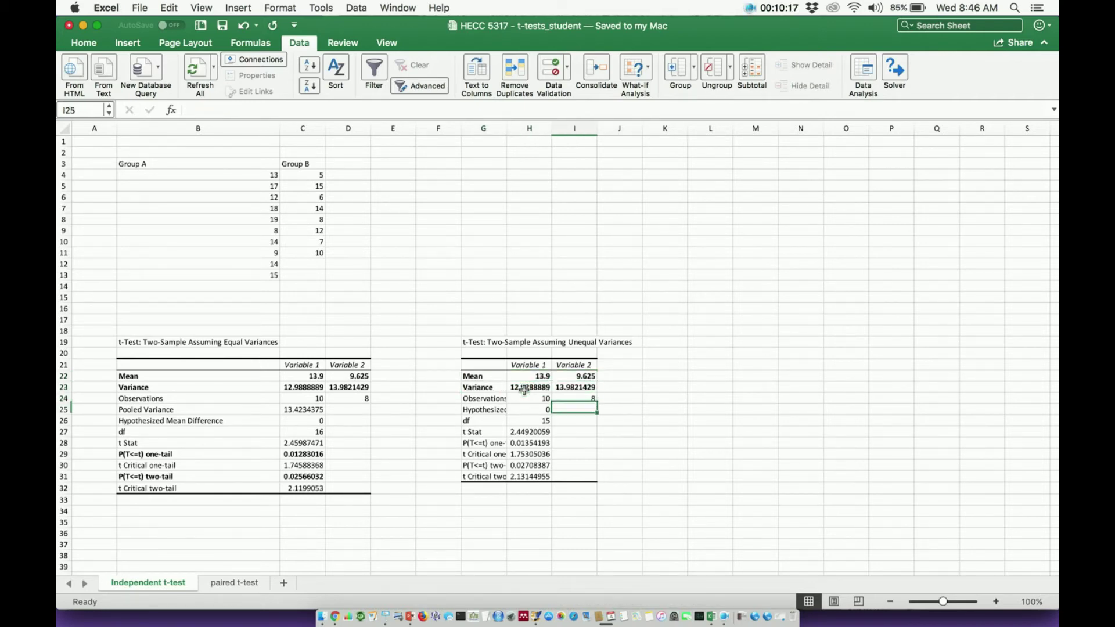
pyautogui.press('Left')
pyautogui.press('Left')
pyautogui.press('Down')
pyautogui.press('Down')
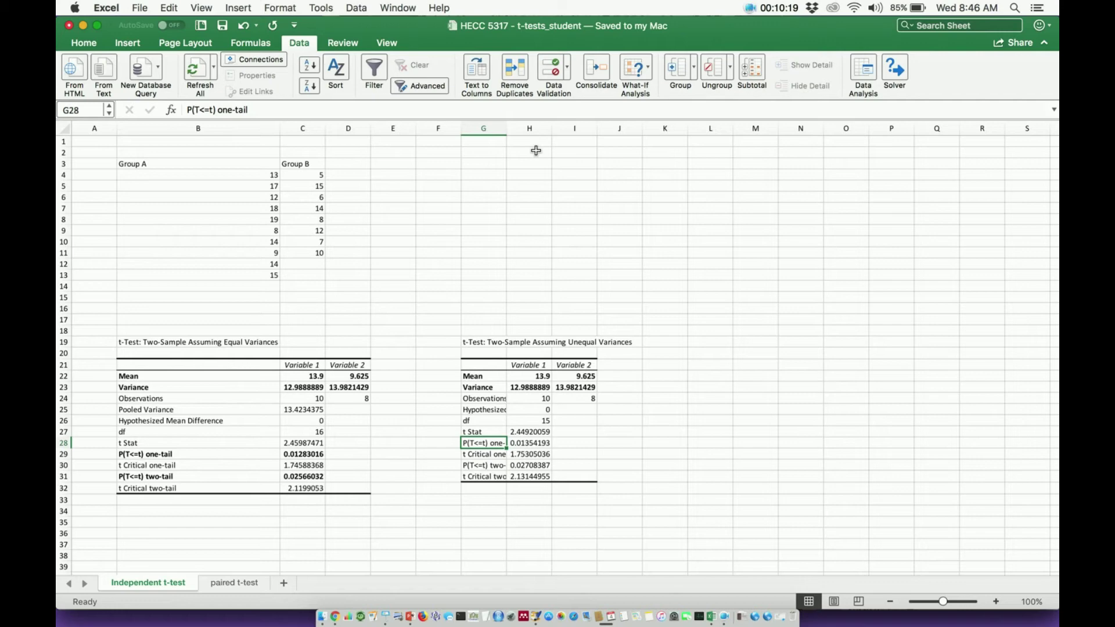
# Widen column G and bold the unequal-variances one-tail and two-tail P(T<=t) rows.
pyautogui.moveTo(507, 128); pyautogui.dragTo(555, 129)
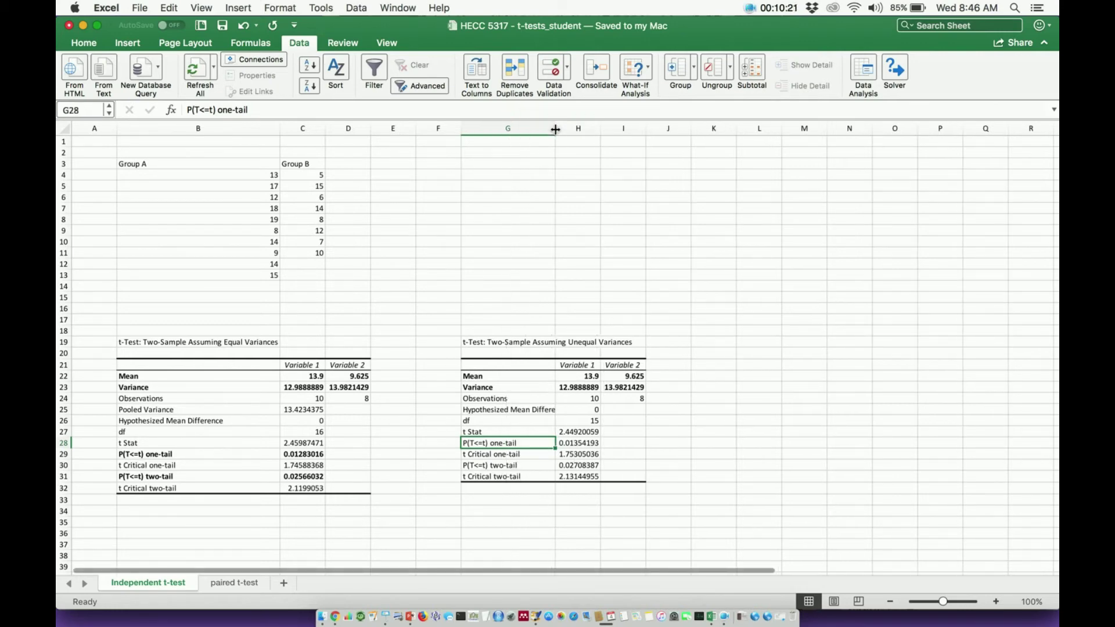
pyautogui.hotkey('shift', 'Right')
pyautogui.press('super+b')
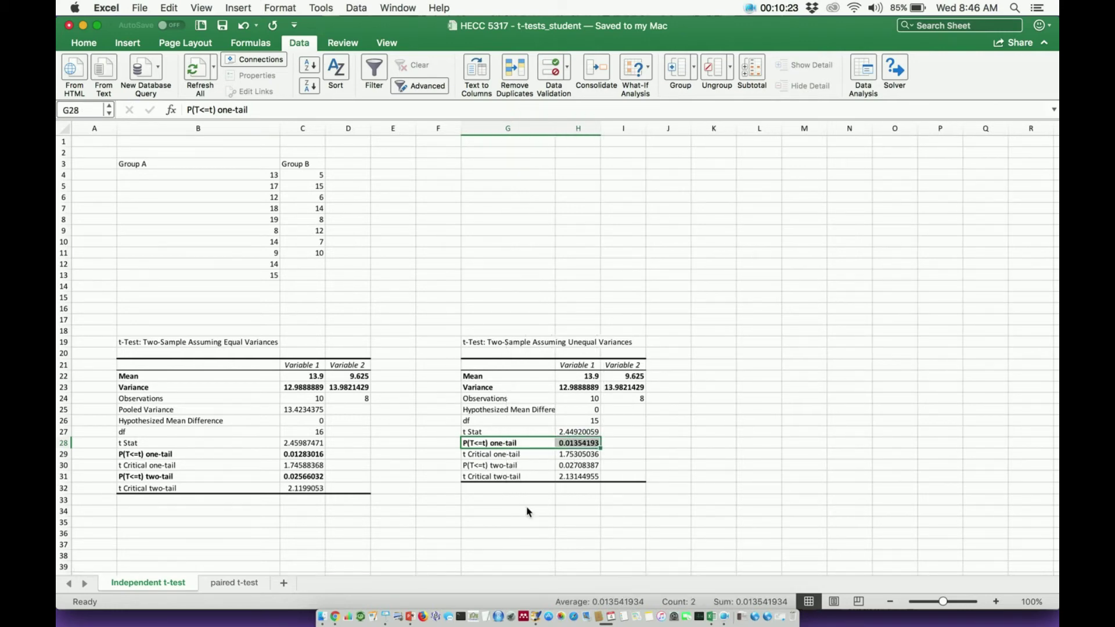
pyautogui.press('Down')
pyautogui.press('Down')
pyautogui.hotkey('shift', 'Right')
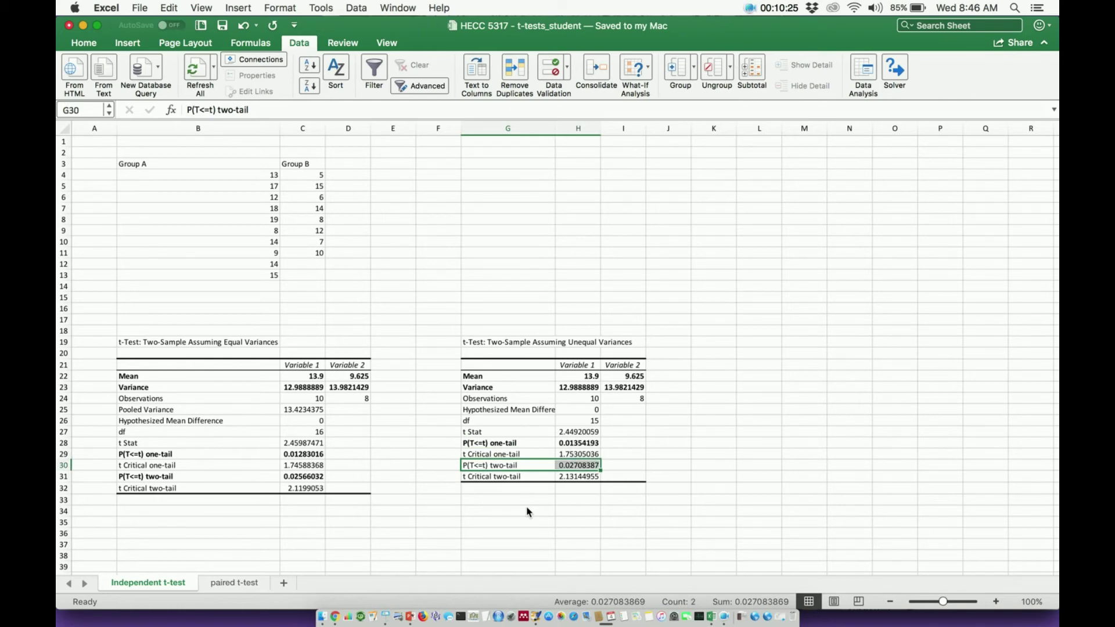
pyautogui.press('super+b')
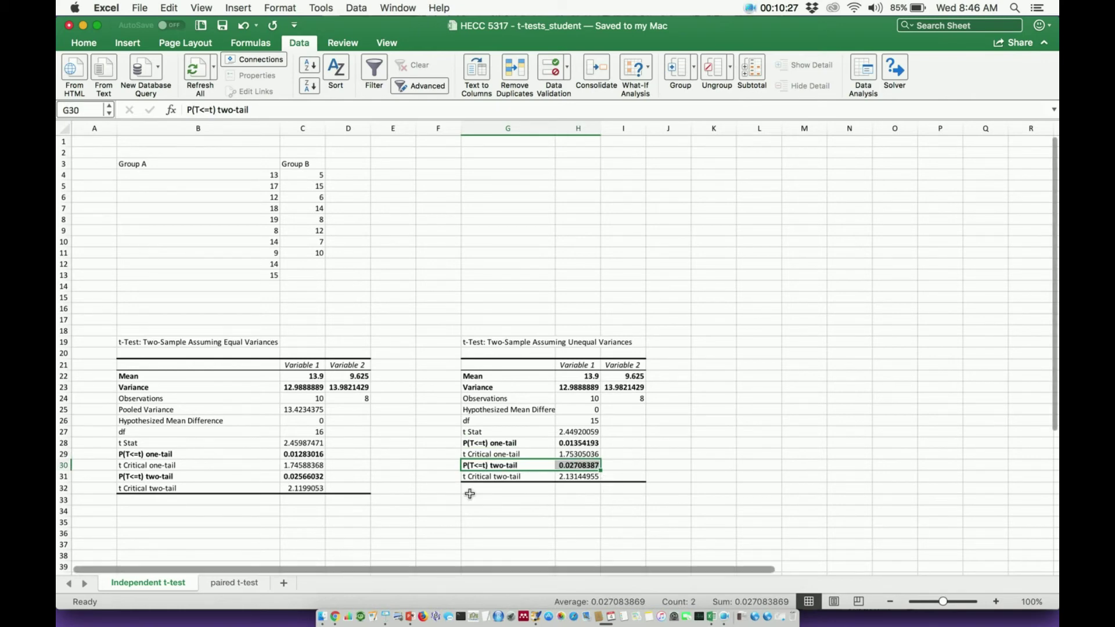
# Bold the t Stat rows in both the equal- and unequal-variances tables.
pyautogui.click(233, 440)
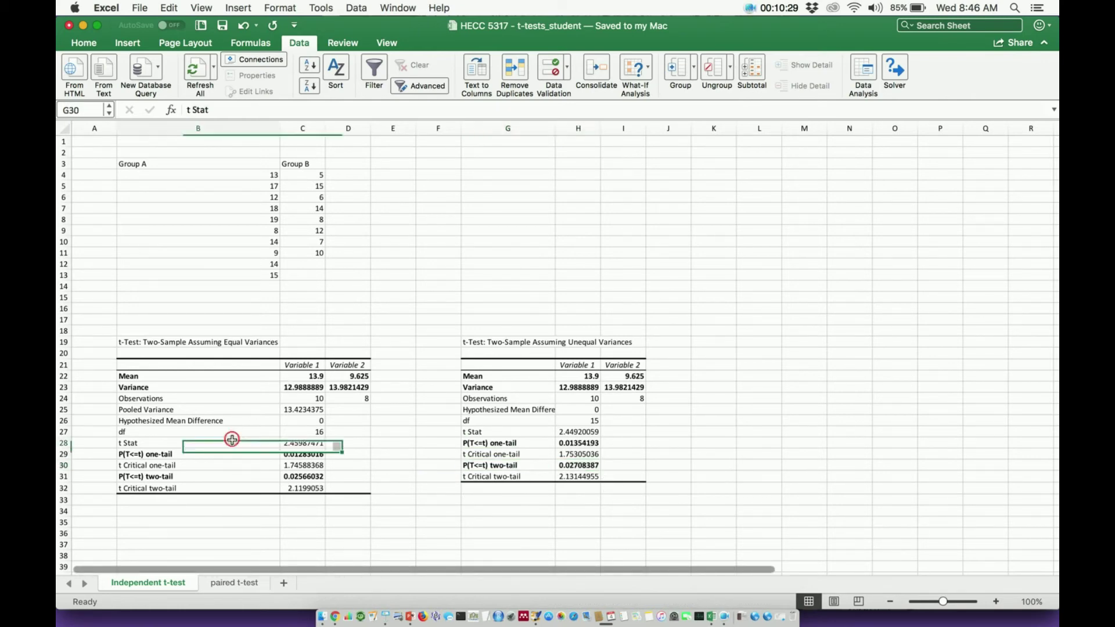
pyautogui.hotkey('shift', 'Right')
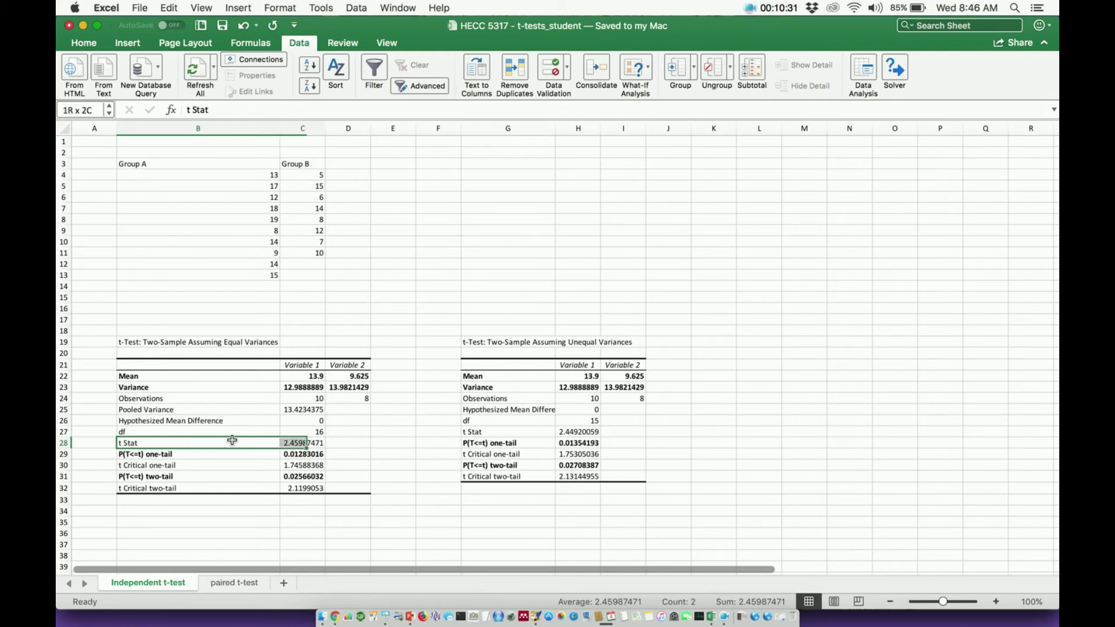
pyautogui.press('super+b')
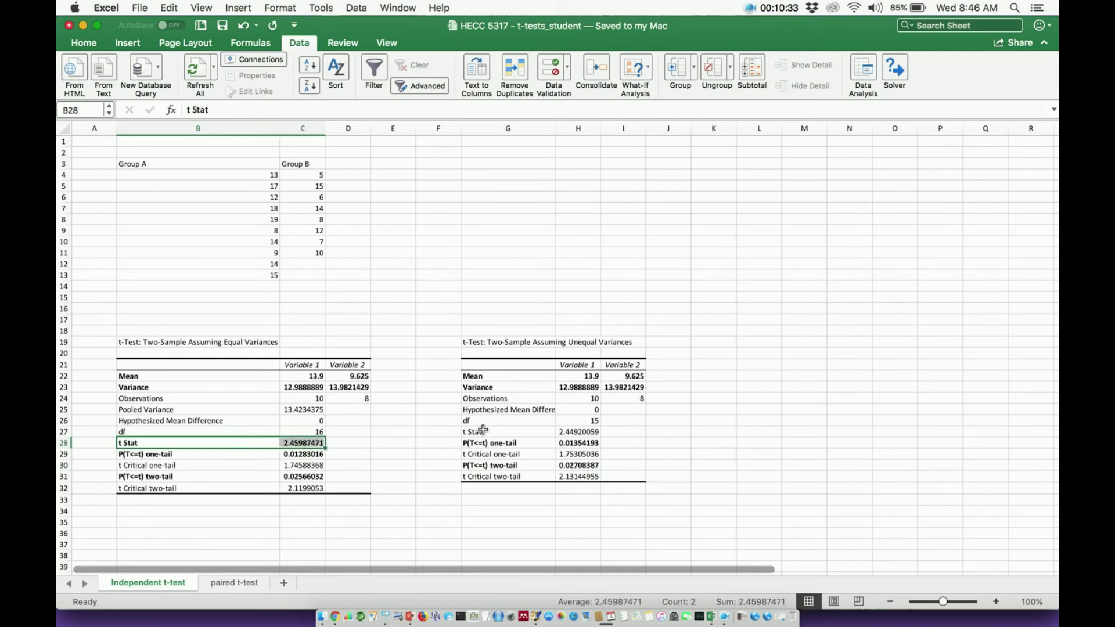
pyautogui.click(482, 431)
pyautogui.hotkey('shift', 'Right')
pyautogui.press('super+b')
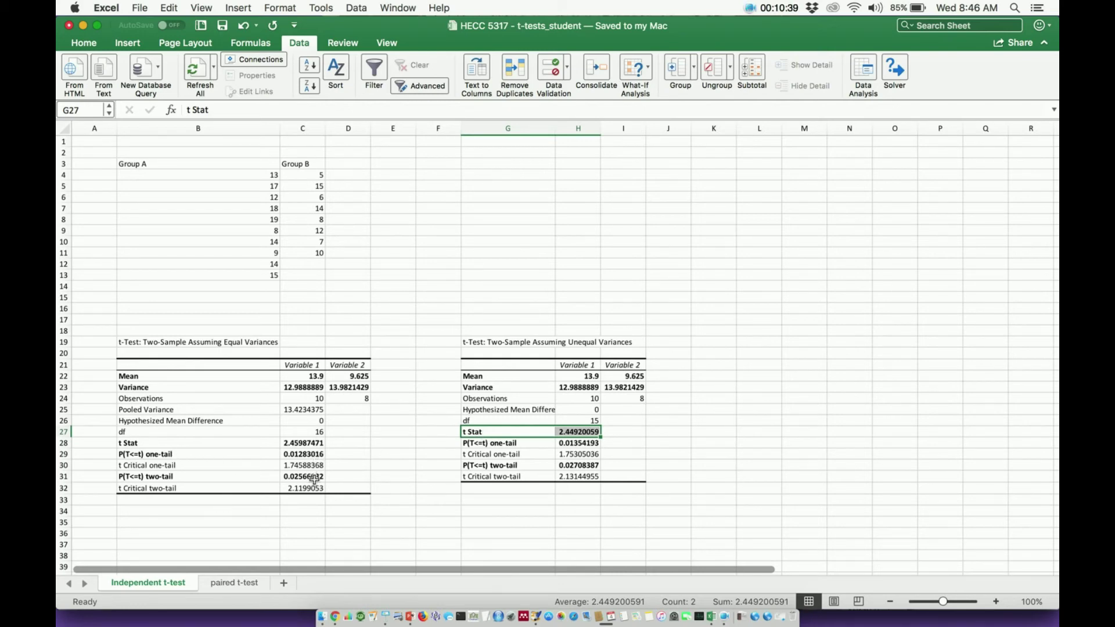
pyautogui.click(662, 434)
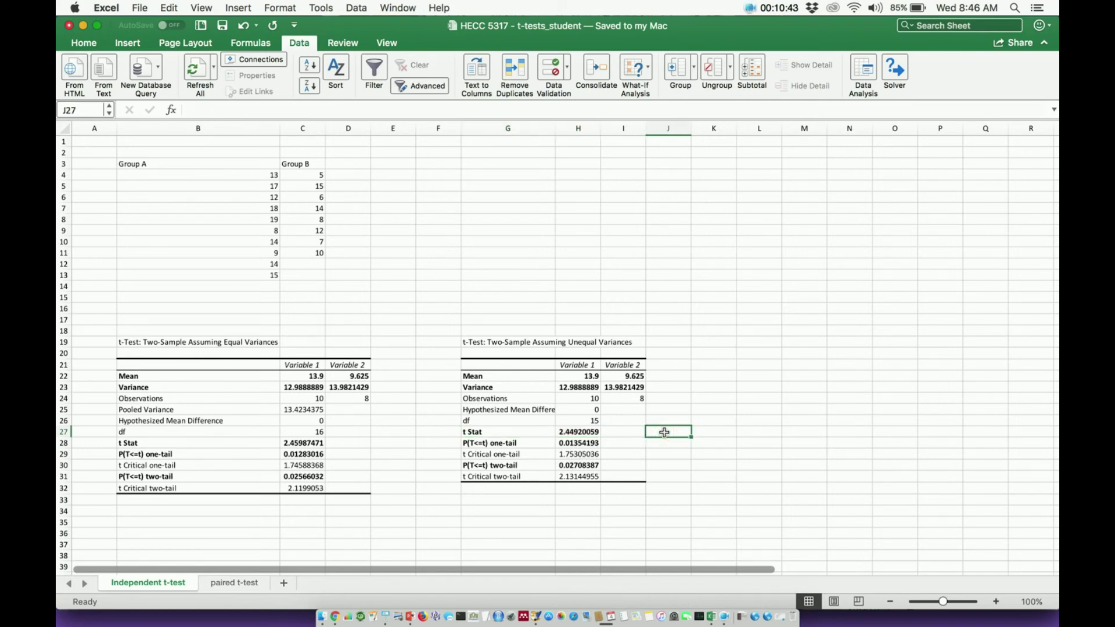